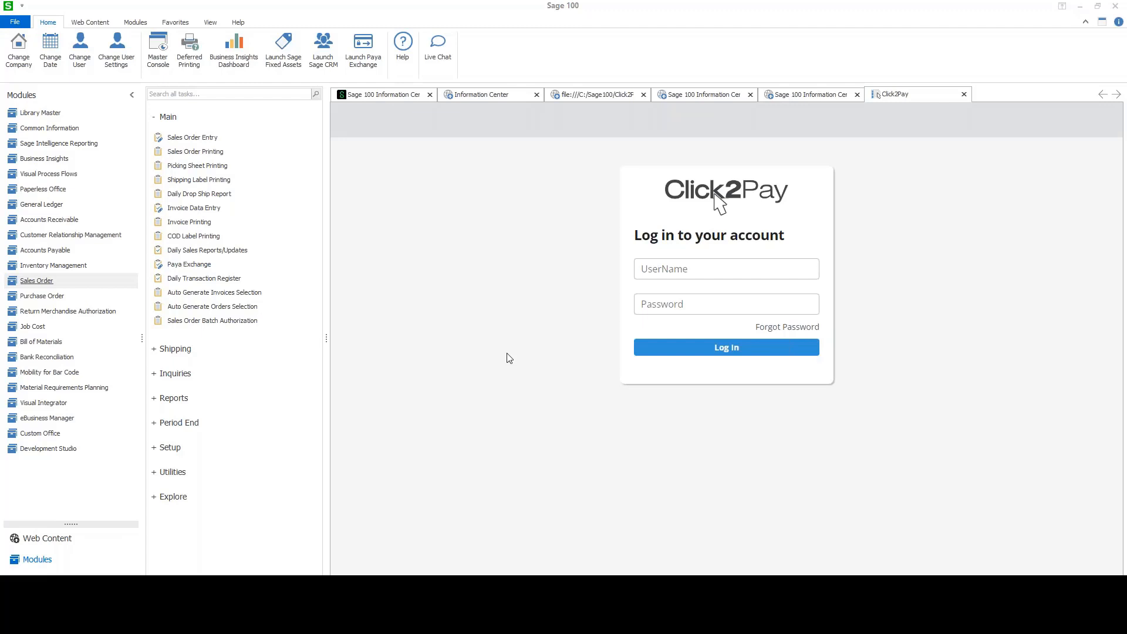
# Create a sales order with the next available number for the premium customer and go to its line items.
pyautogui.click(420, 154)
pyautogui.click(469, 208)
pyautogui.doubleClick(449, 237)
pyautogui.click(439, 169)
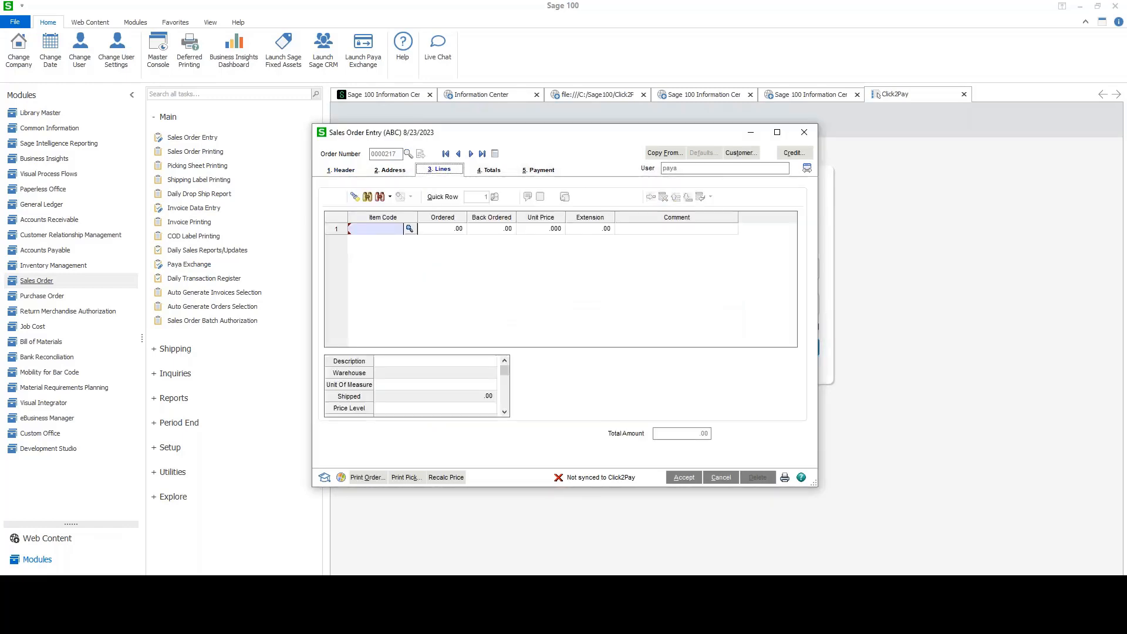
# Add item 1001-HON-H252 to the first order line with an ordered quantity of 1.
pyautogui.click(410, 228)
pyautogui.doubleClick(428, 214)
pyautogui.write('1')
pyautogui.press('Tab')
pyautogui.press('Tab')
pyautogui.press('Tab')
pyautogui.press('Tab')
# Add item 6655 to the second order line with an ordered quantity of 1.
pyautogui.write('6655.')
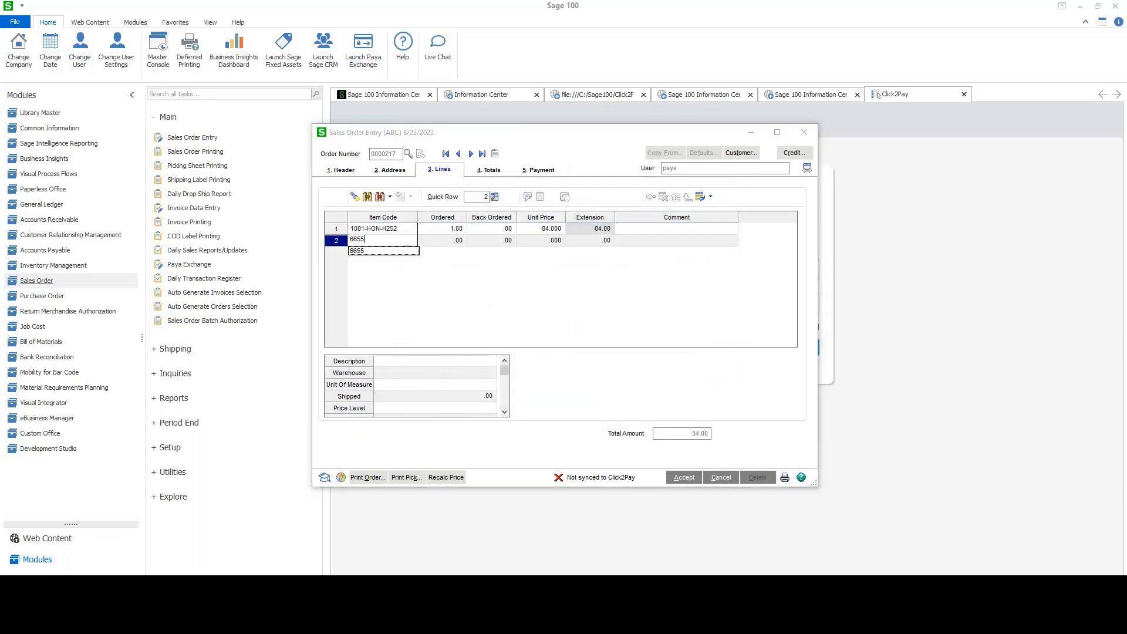
pyautogui.press('Tab')
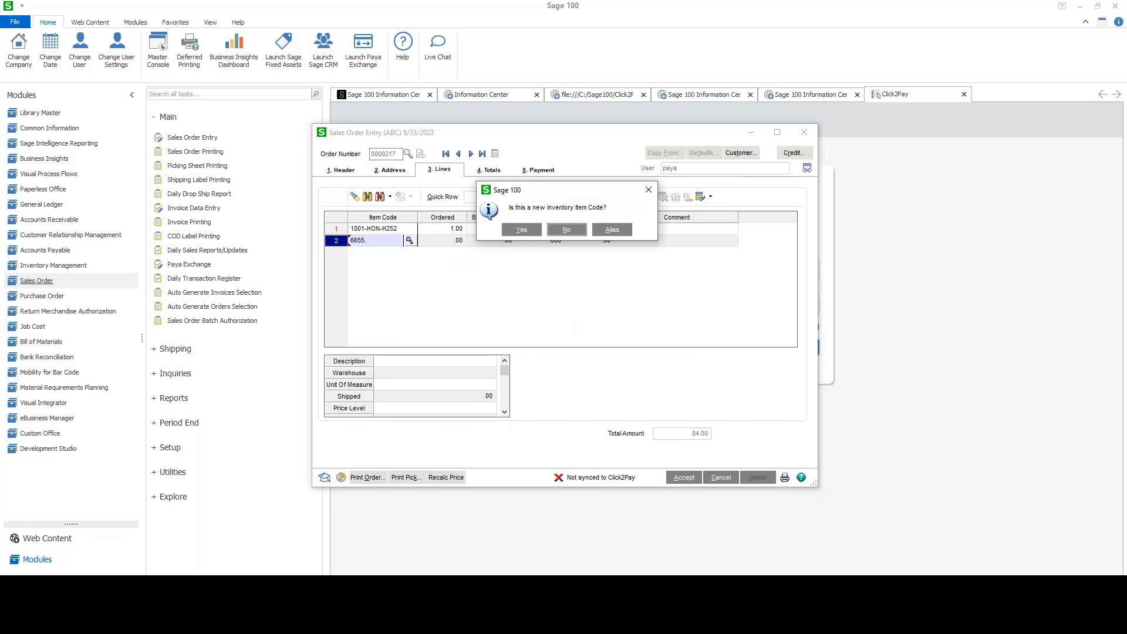
pyautogui.press('Return')
pyautogui.press('BackSpace')
pyautogui.press('Tab')
pyautogui.write('1')
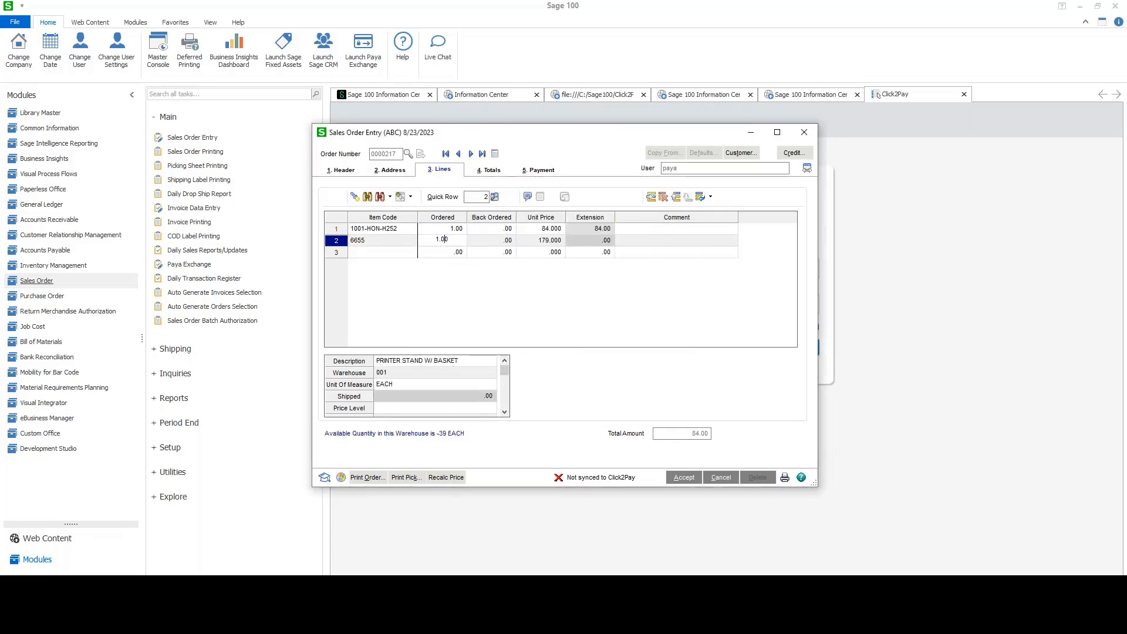
pyautogui.press('Tab')
pyautogui.click(613, 377)
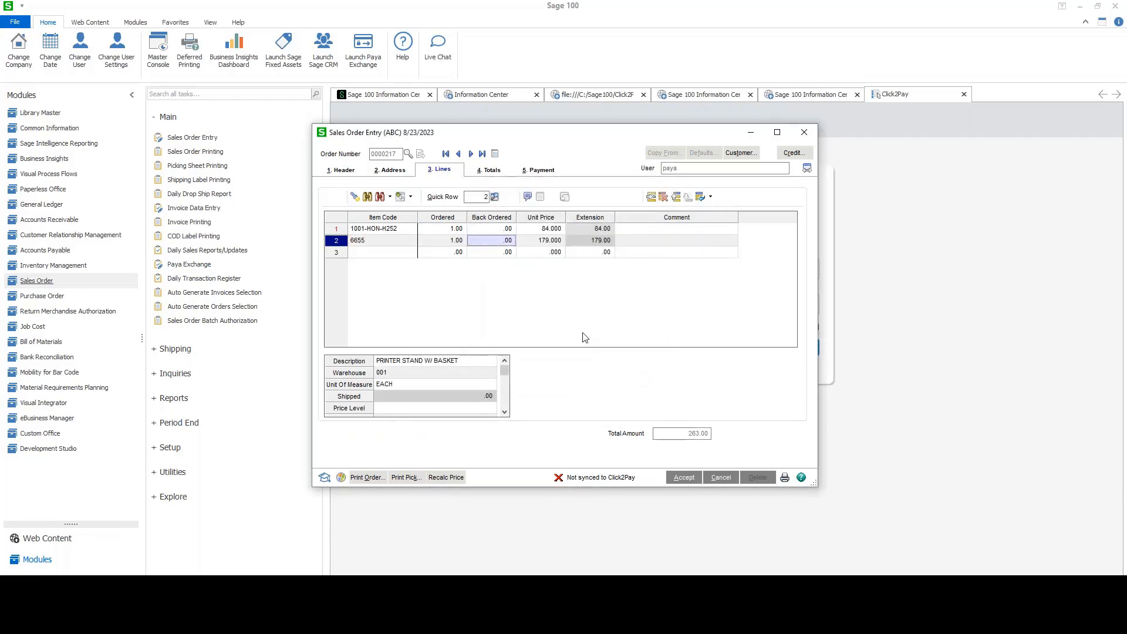
# Turn off Click2Pay PreAuthorize in the order totals and send the order to Click2Pay.
pyautogui.click(493, 170)
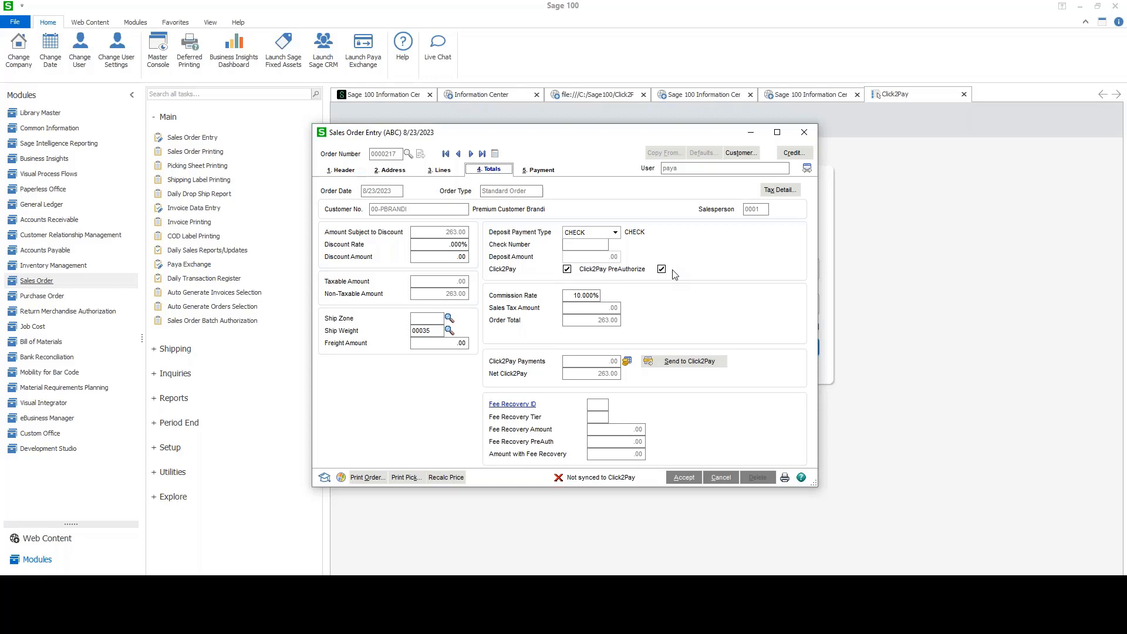
pyautogui.click(662, 269)
pyautogui.click(693, 362)
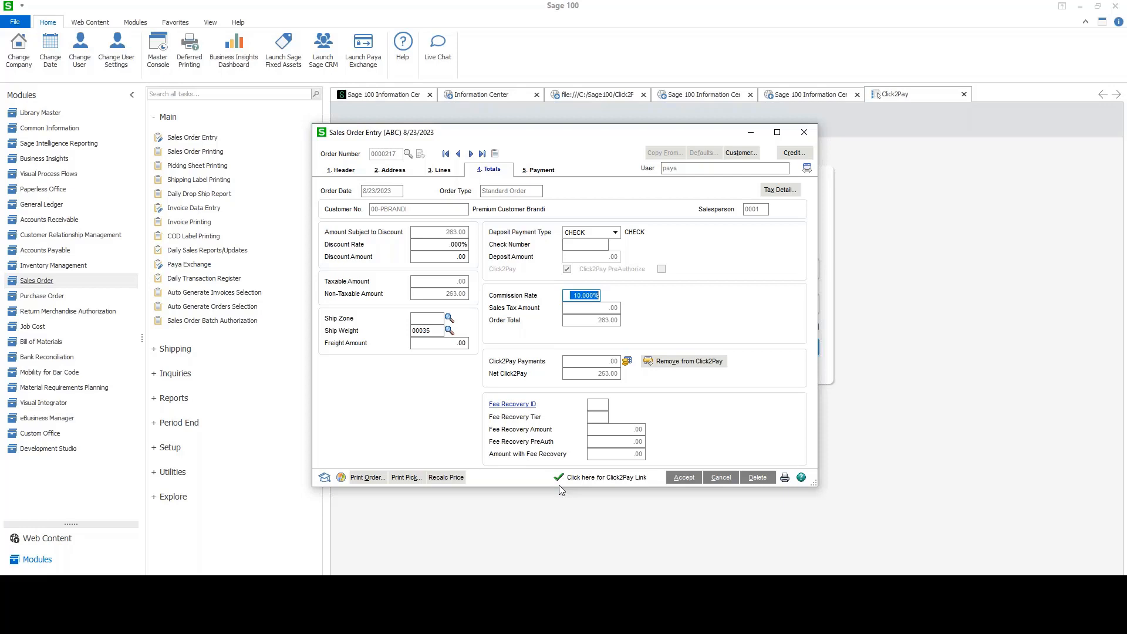
# Accept the sales order and close Sales Order Entry.
pyautogui.moveTo(574, 483)
pyautogui.click(684, 477)
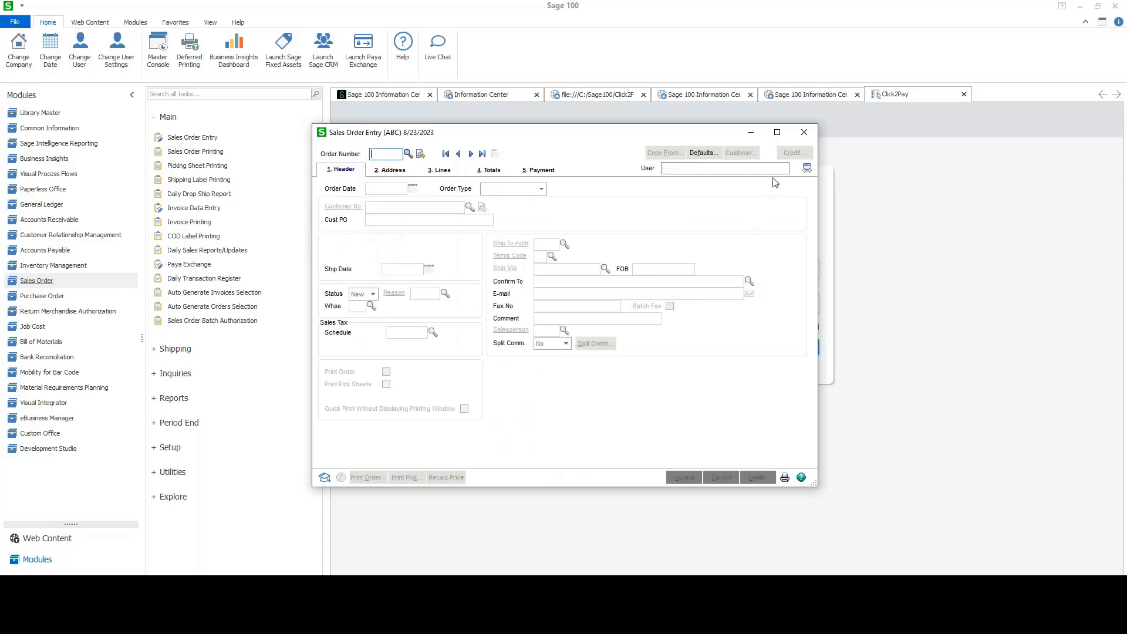
pyautogui.click(809, 137)
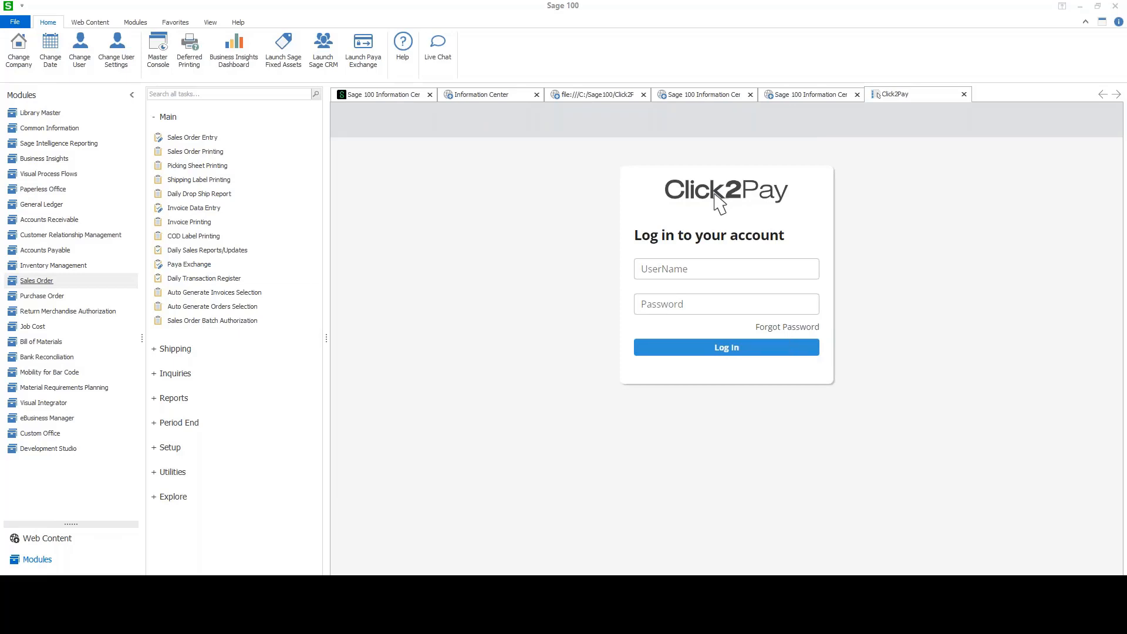
# Bring up the online payment email in Outlook, preview its attached order PDF and return to the message.
pyautogui.moveTo(0, 134); pyautogui.dragTo(549, 83)
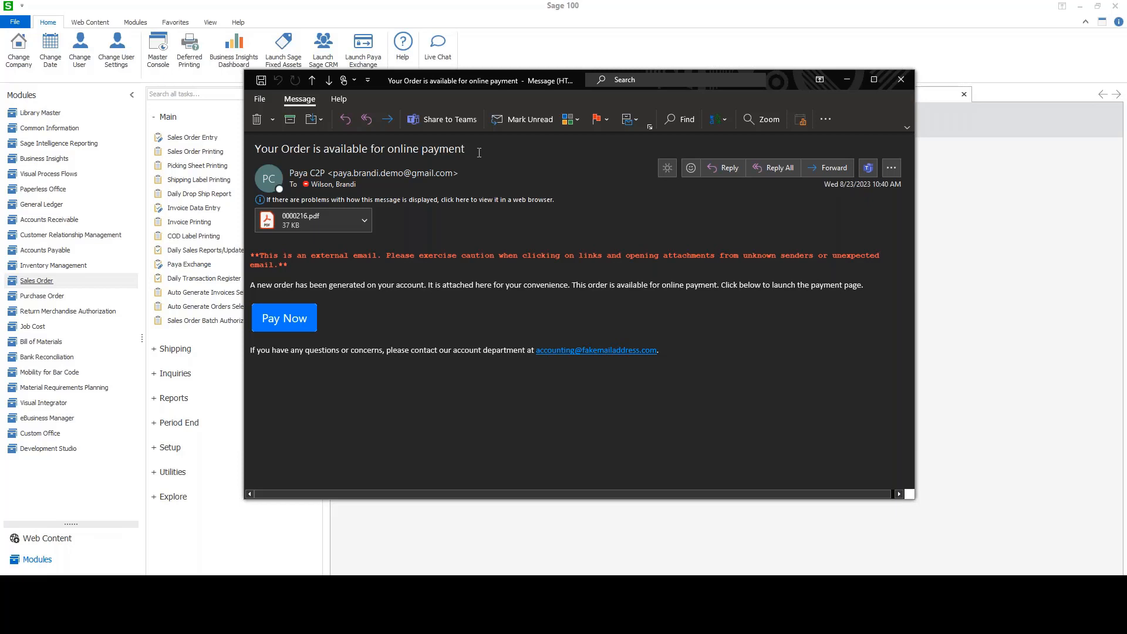
pyautogui.click(306, 226)
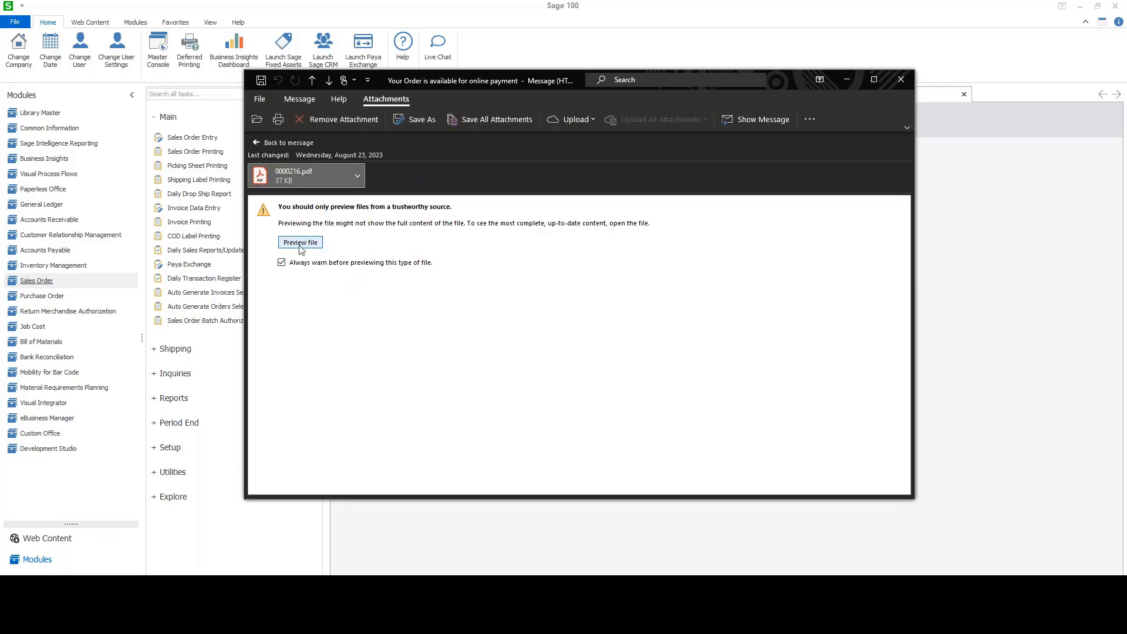
pyautogui.click(300, 243)
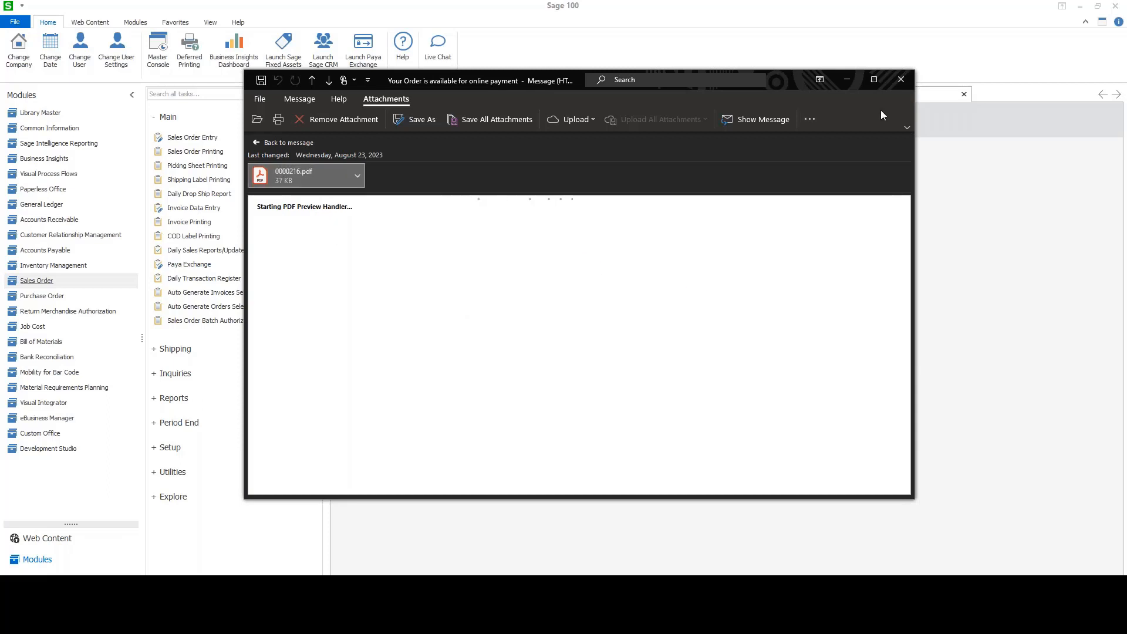
pyautogui.click(277, 144)
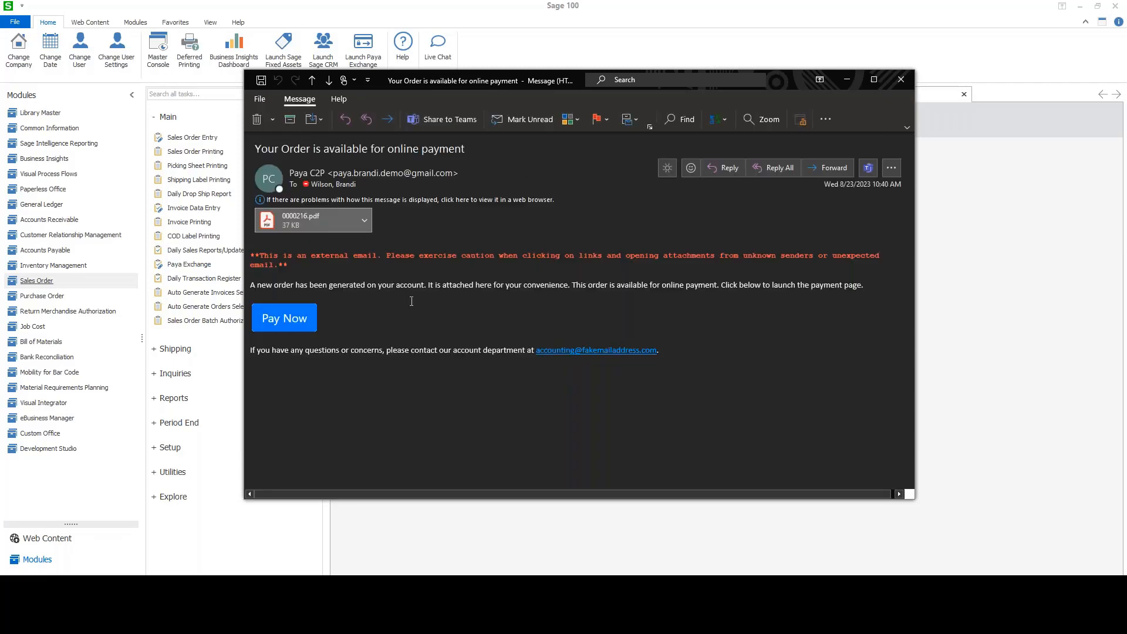
# Launch the Click2Pay payment page from the email, close the message and maximize the browser window.
pyautogui.moveTo(308, 331)
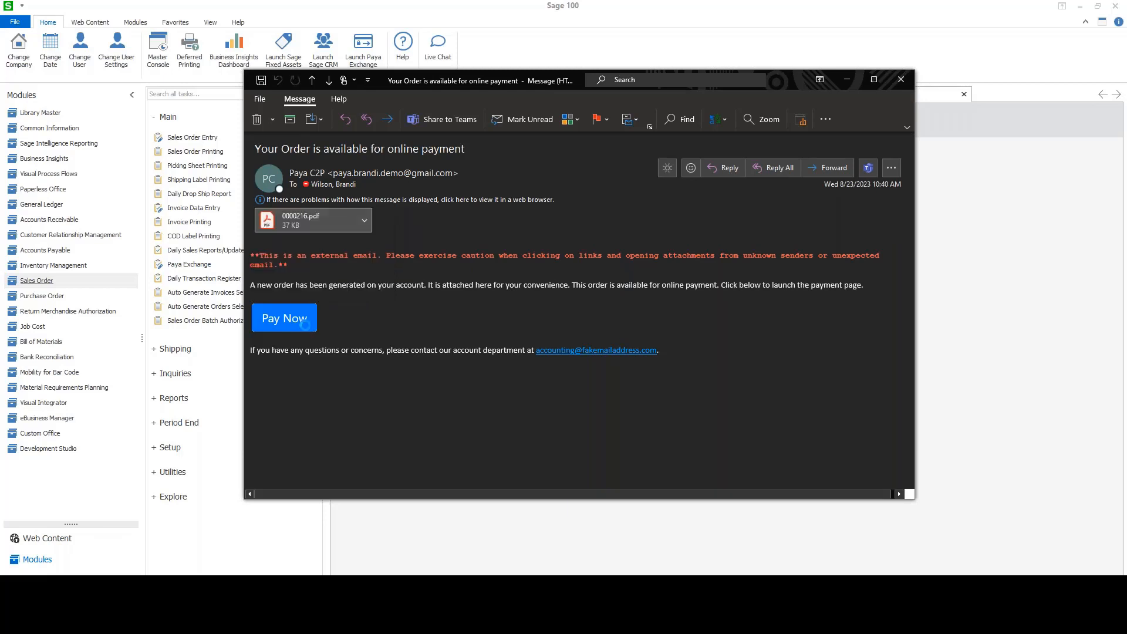
pyautogui.click(281, 332)
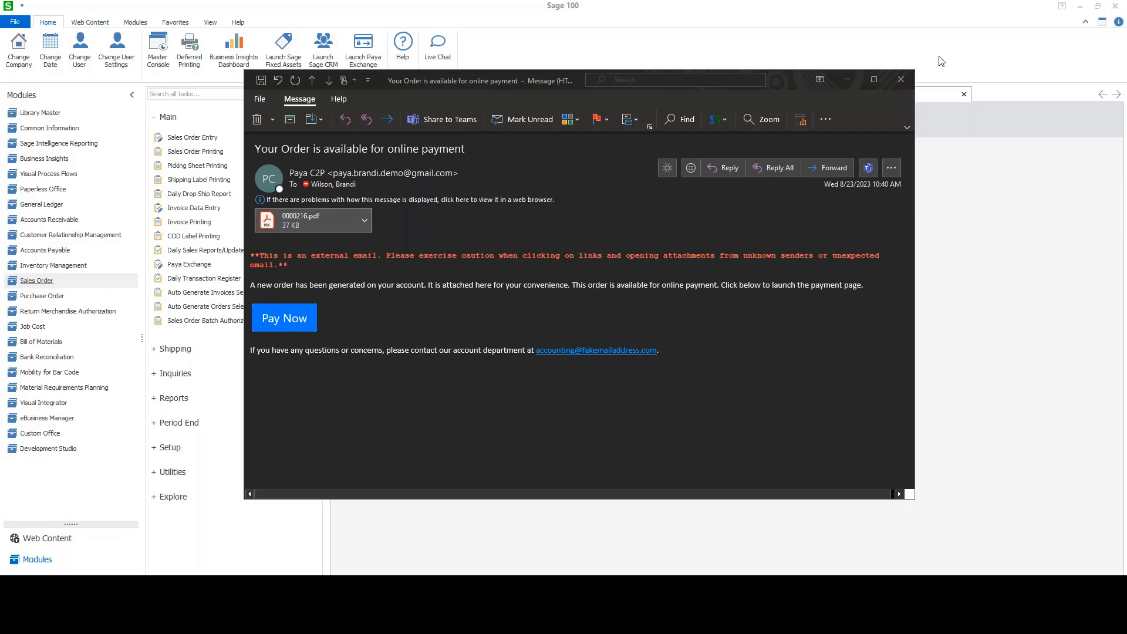
pyautogui.click(903, 80)
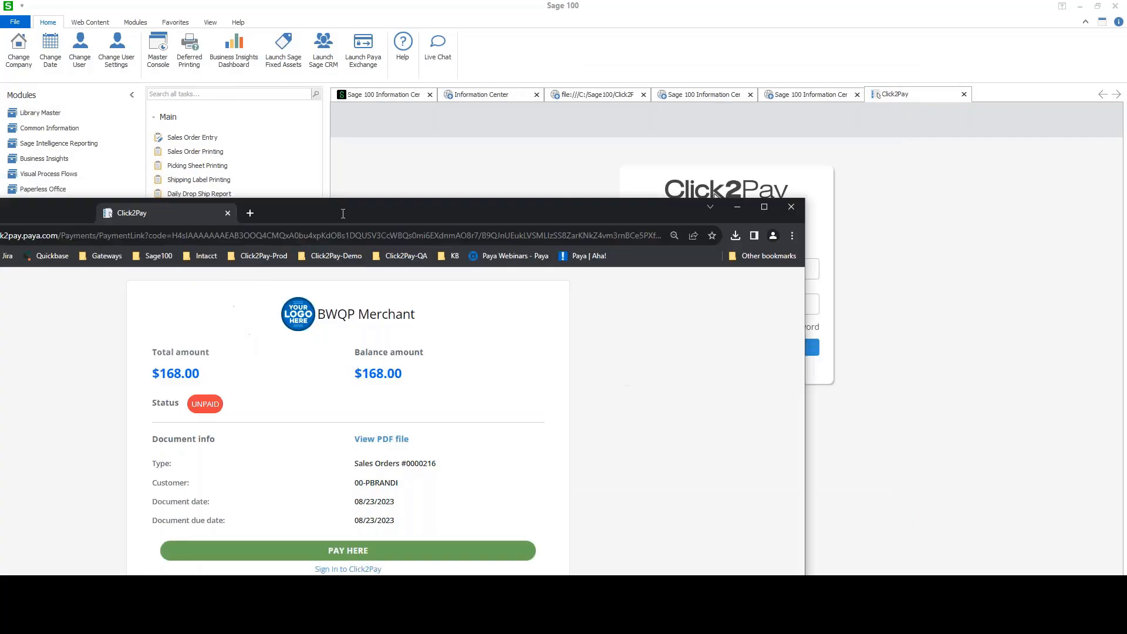
pyautogui.moveTo(342, 214); pyautogui.dragTo(707, 0)
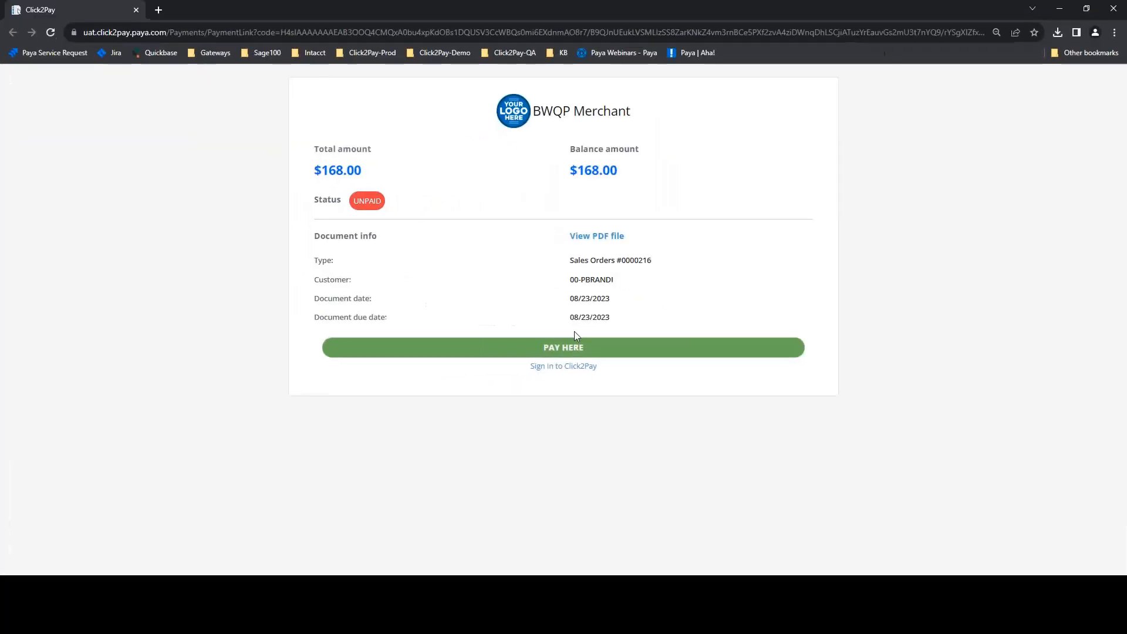
# View the sales order's PDF from the payment page, look through its lines and totals, and close it.
pyautogui.moveTo(639, 260); pyautogui.dragTo(660, 264)
pyautogui.click(662, 263)
pyautogui.click(597, 236)
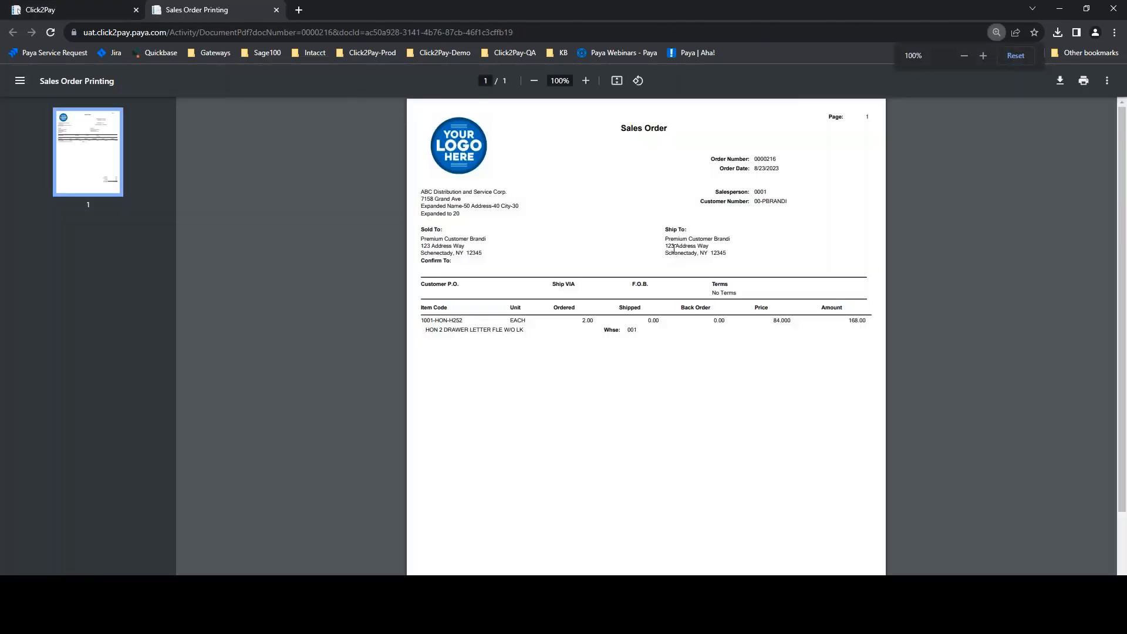
pyautogui.scroll(-3, 751, 435)
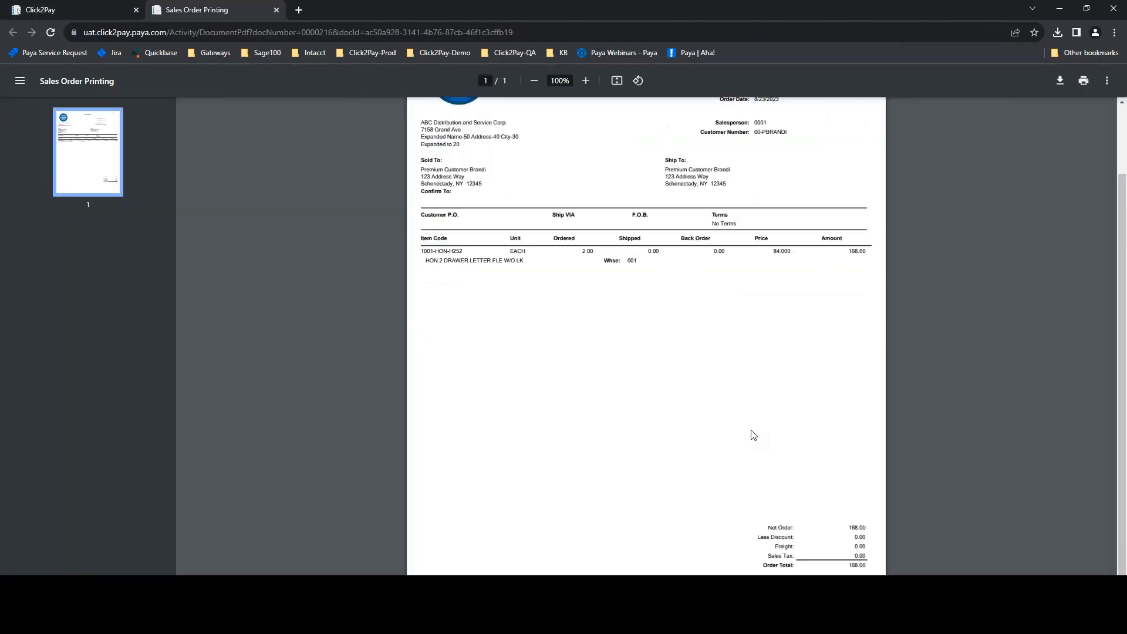
pyautogui.scroll(3, 666, 464)
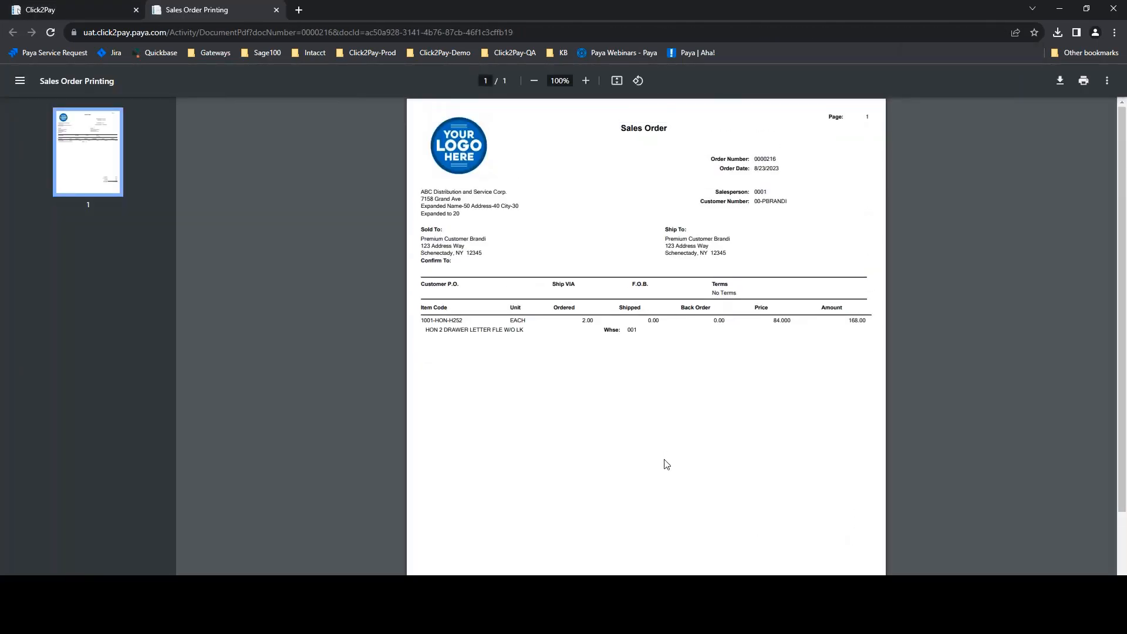
pyautogui.click(276, 10)
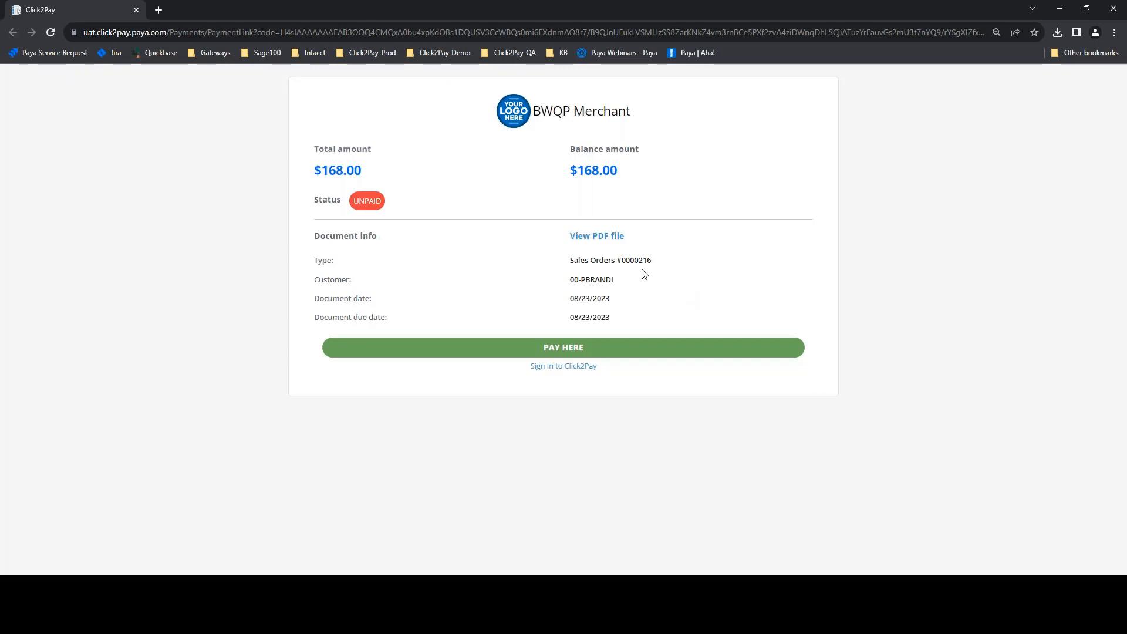
# Open the order's payment form, compare the fee recovery for Credit Card and ACH (eCheck), and cancel the payment.
pyautogui.click(563, 348)
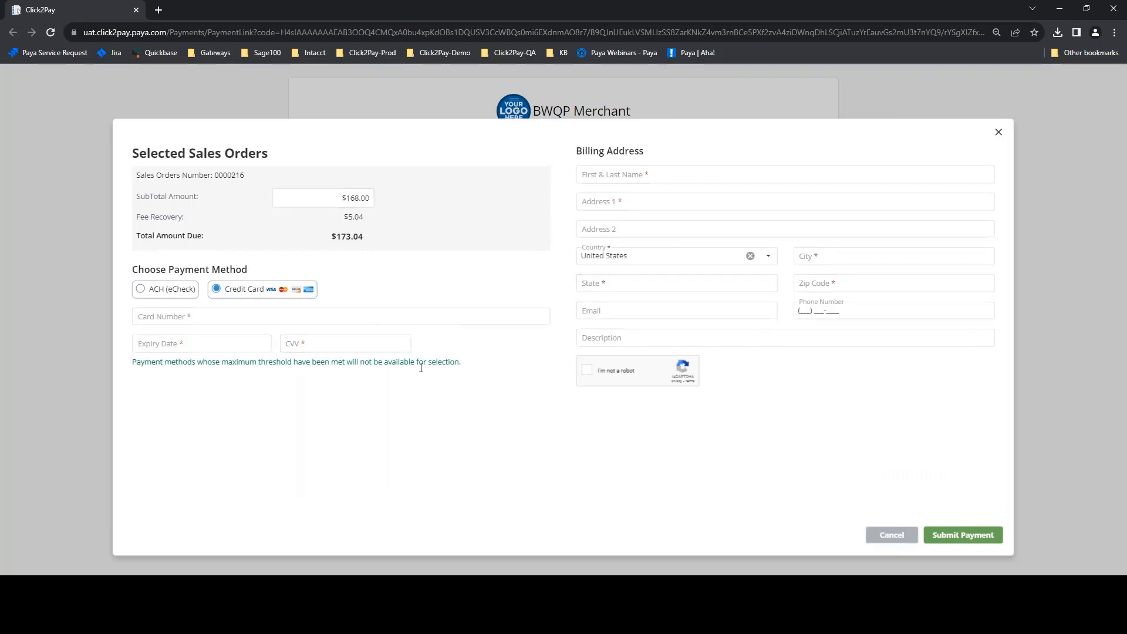
pyautogui.moveTo(137, 217); pyautogui.dragTo(372, 219)
pyautogui.click(376, 223)
pyautogui.click(171, 299)
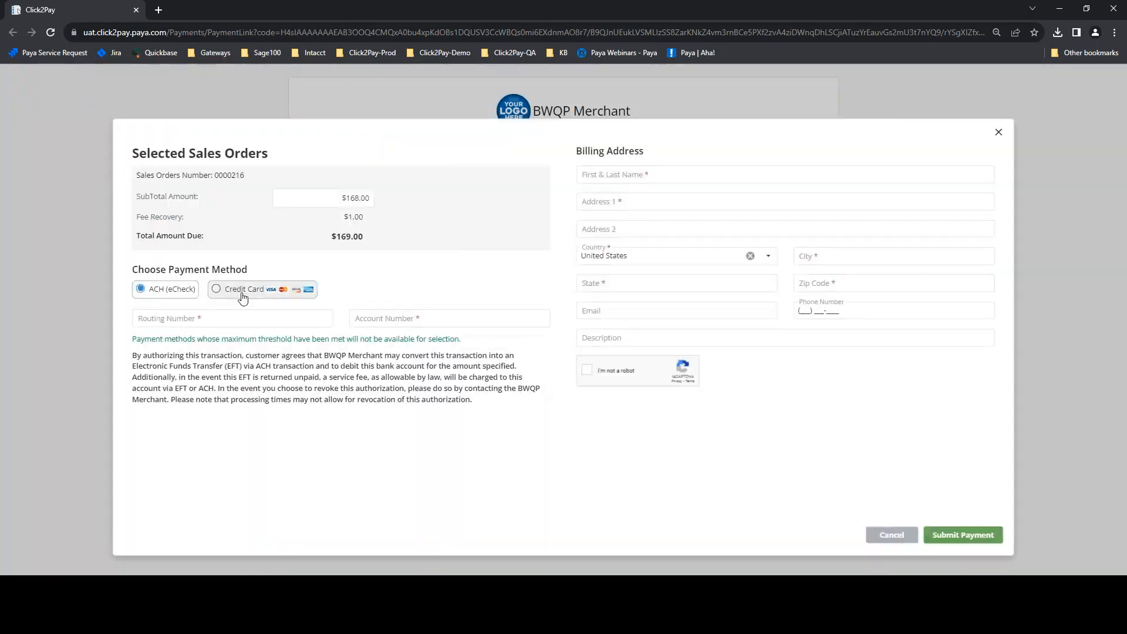
pyautogui.click(243, 297)
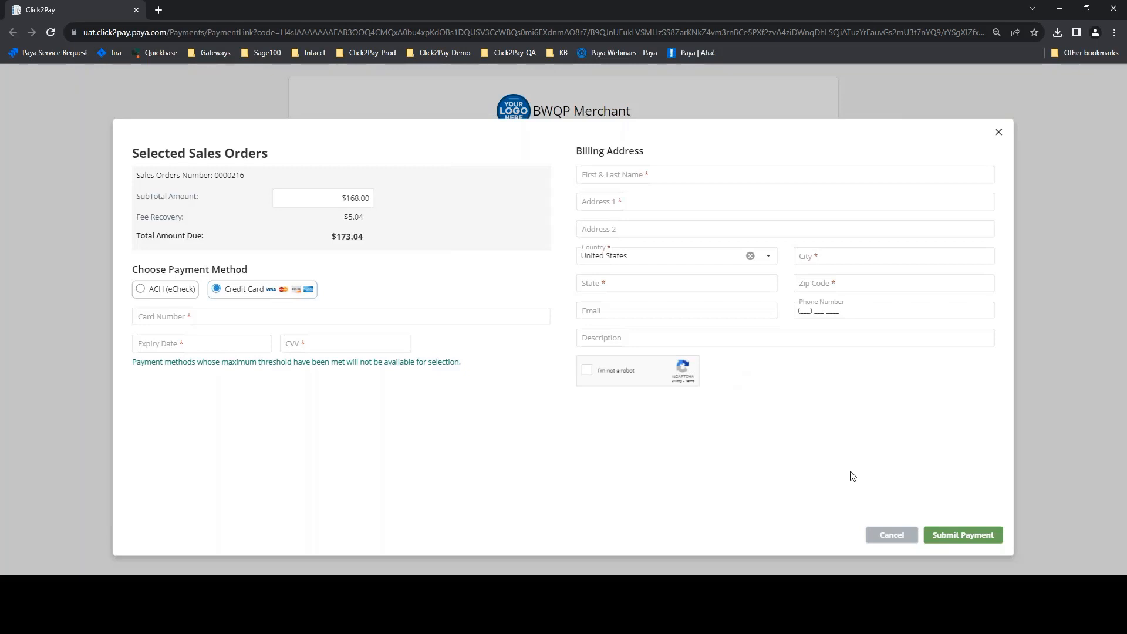
pyautogui.click(886, 537)
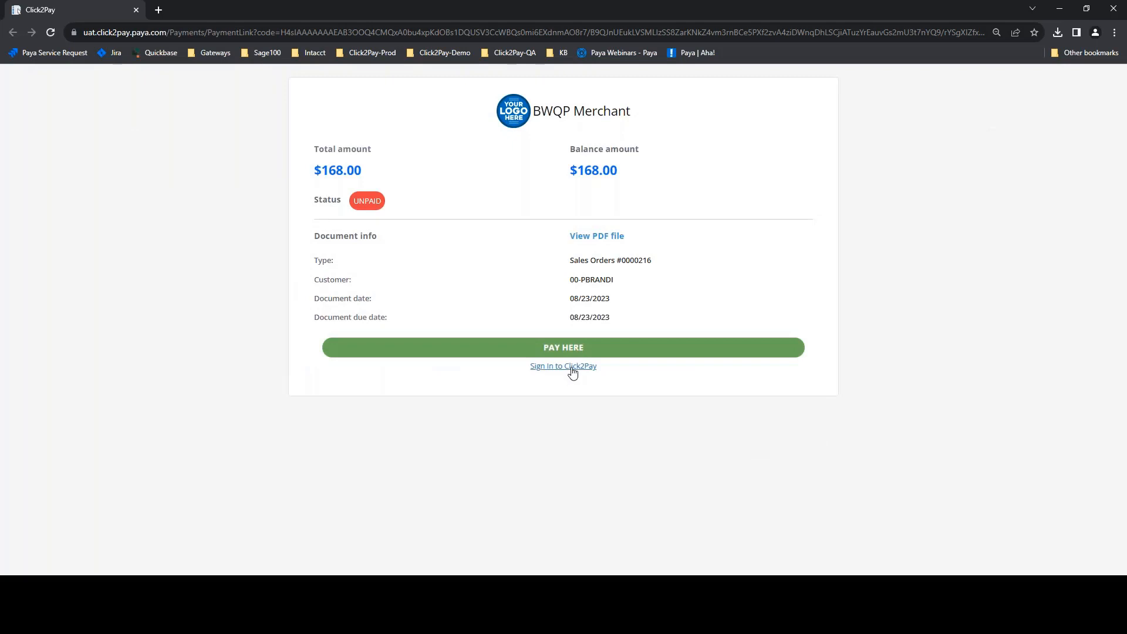
# Sign in to Click2Pay with the saved customer username and password.
pyautogui.click(570, 369)
pyautogui.click(578, 215)
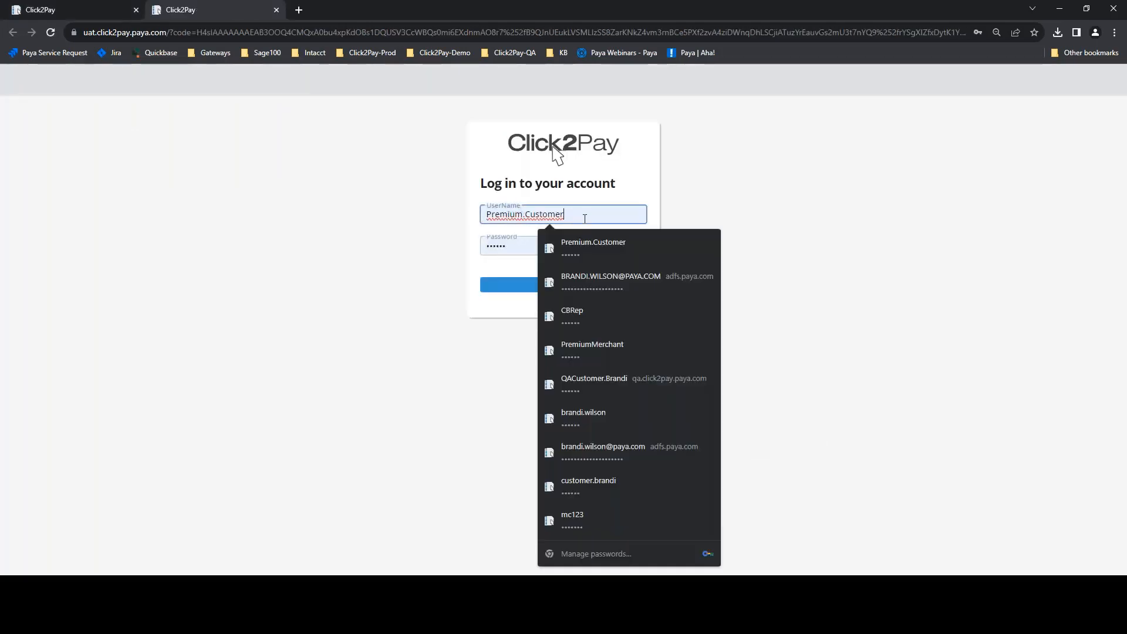
pyautogui.click(611, 254)
pyautogui.click(578, 288)
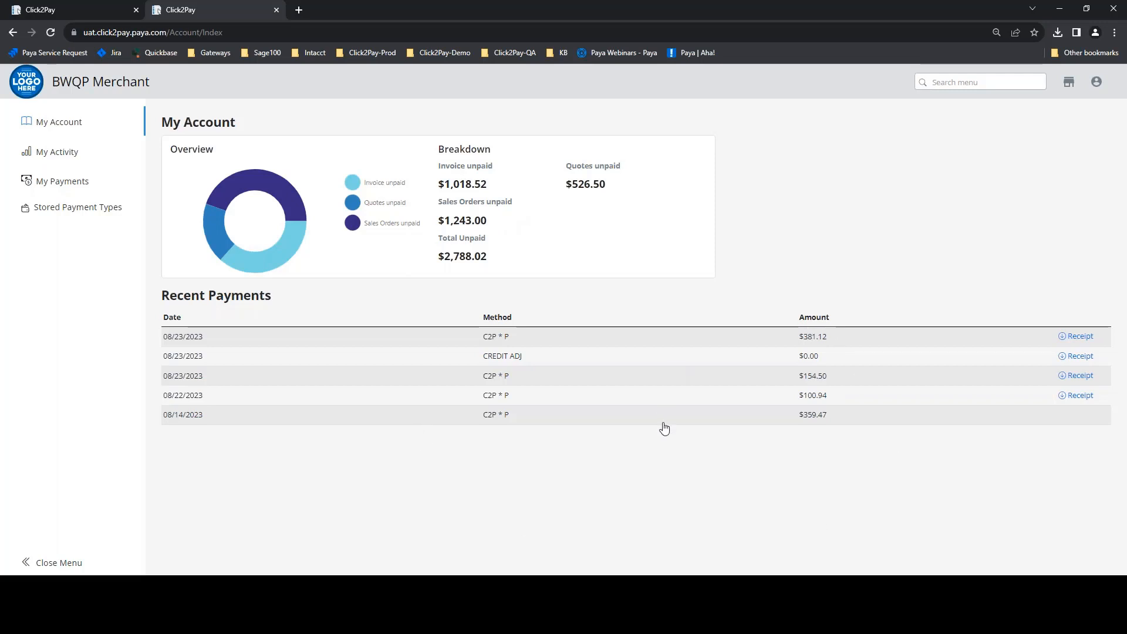
# Review the My Payments history and the invoices covered by the first $7.23 payment dated 08/08/2023.
pyautogui.click(51, 180)
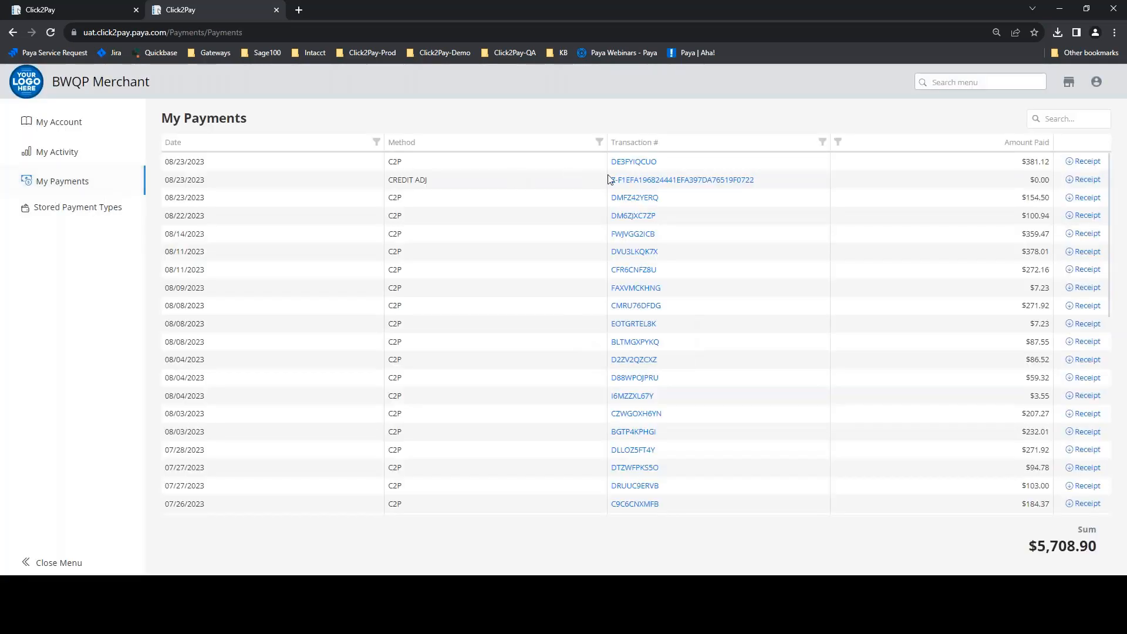
pyautogui.scroll(-4, 655, 390)
pyautogui.scroll(-3, 637, 333)
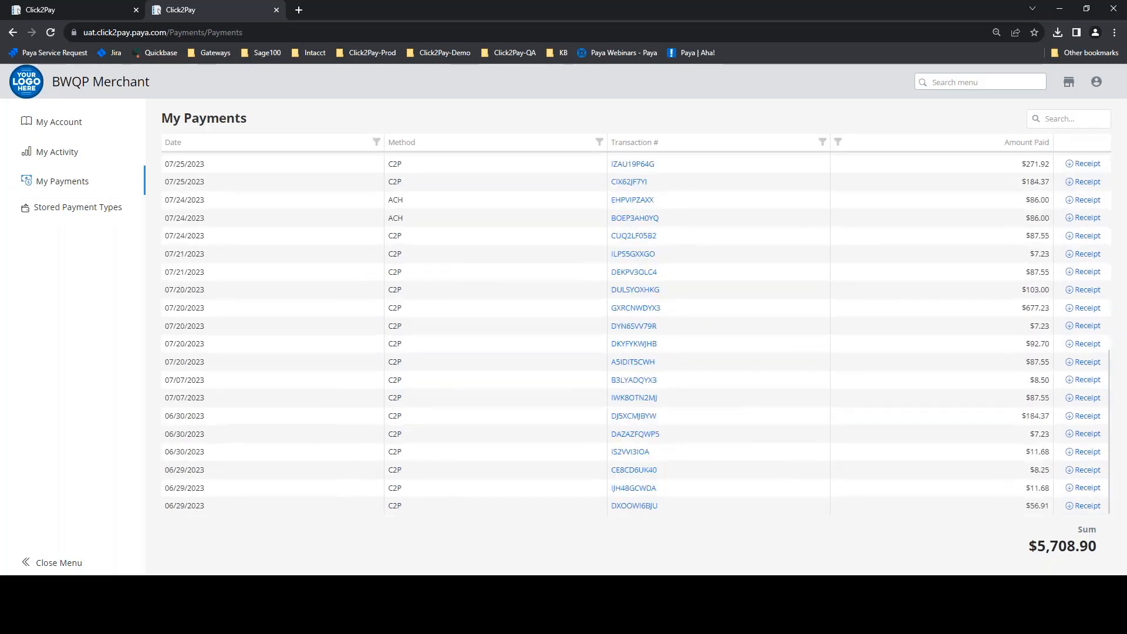
pyautogui.scroll(7, 637, 333)
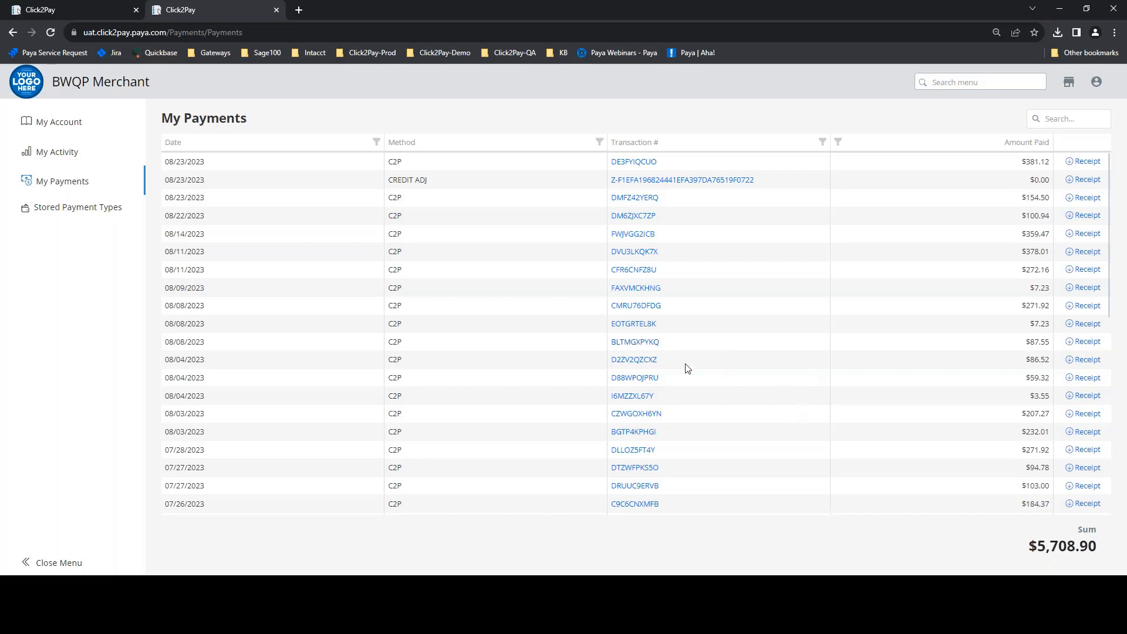
pyautogui.click(646, 324)
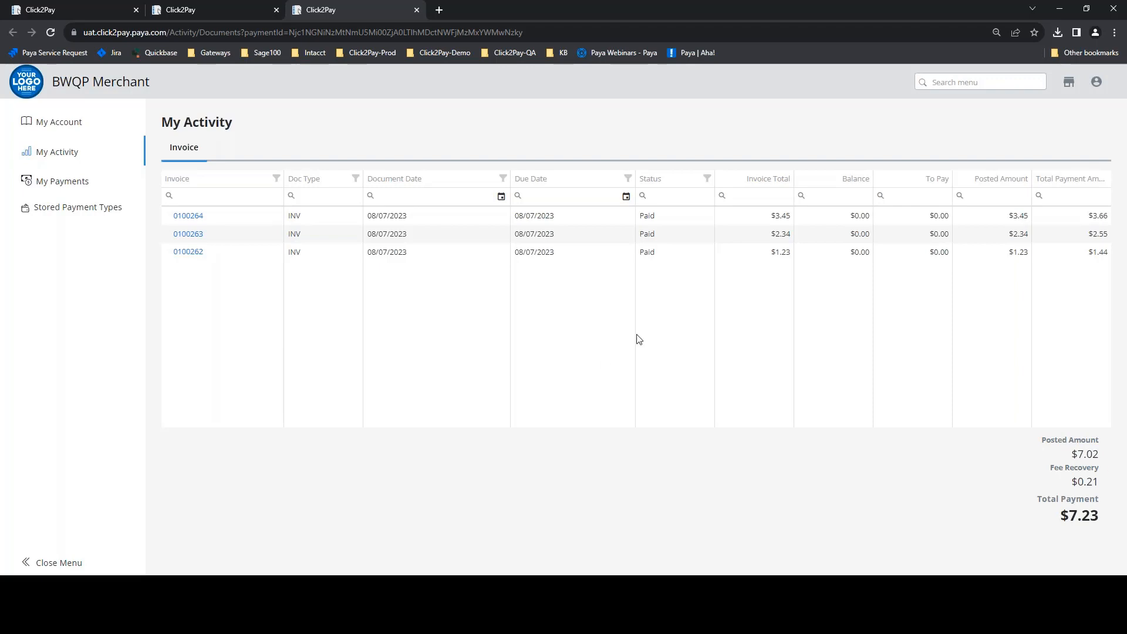
pyautogui.click(417, 10)
# View the saved ACH accounts and payment cards in Stored Payment Types.
pyautogui.click(73, 207)
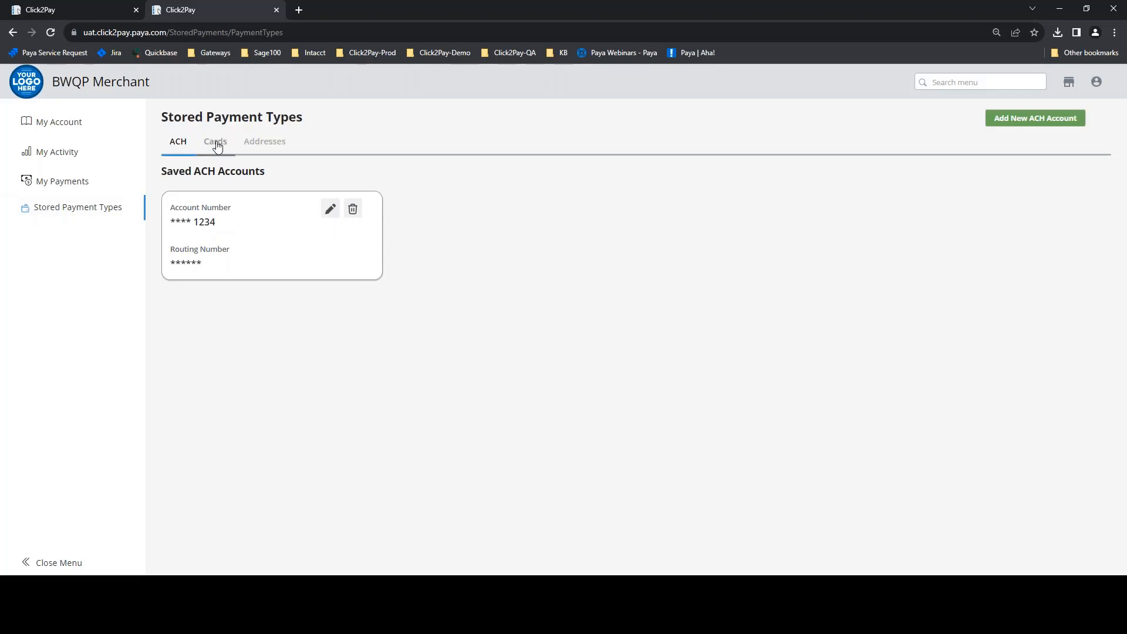
pyautogui.click(216, 143)
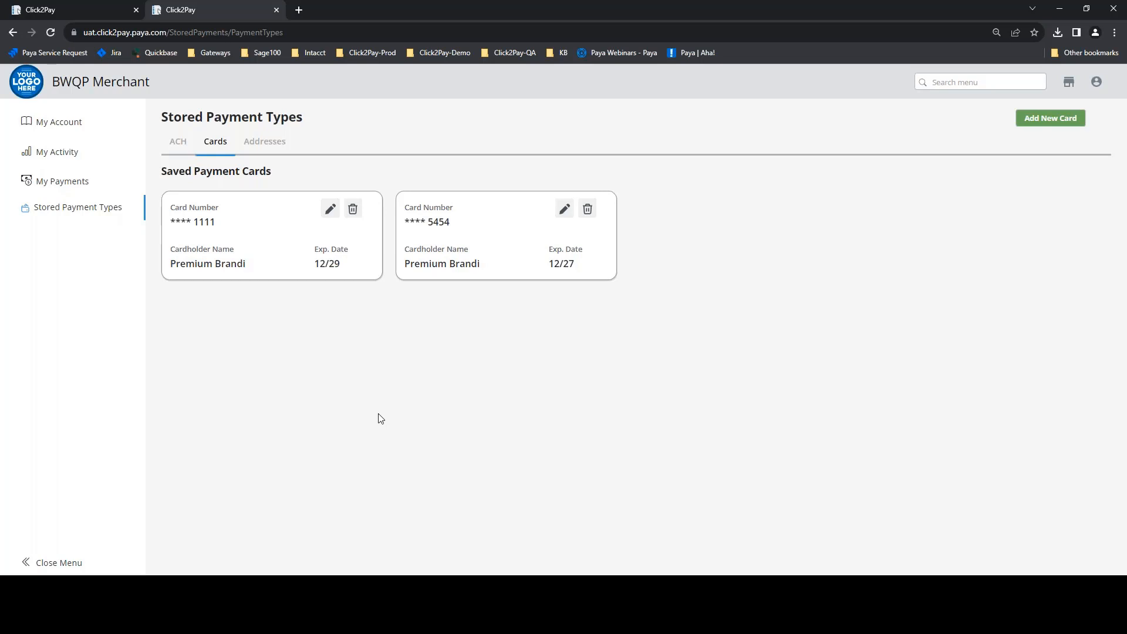
# In My Activity, select the three unpaid invoices due 08/23/2023 with balances of $3.45, $1.23 and $2.34.
pyautogui.click(66, 152)
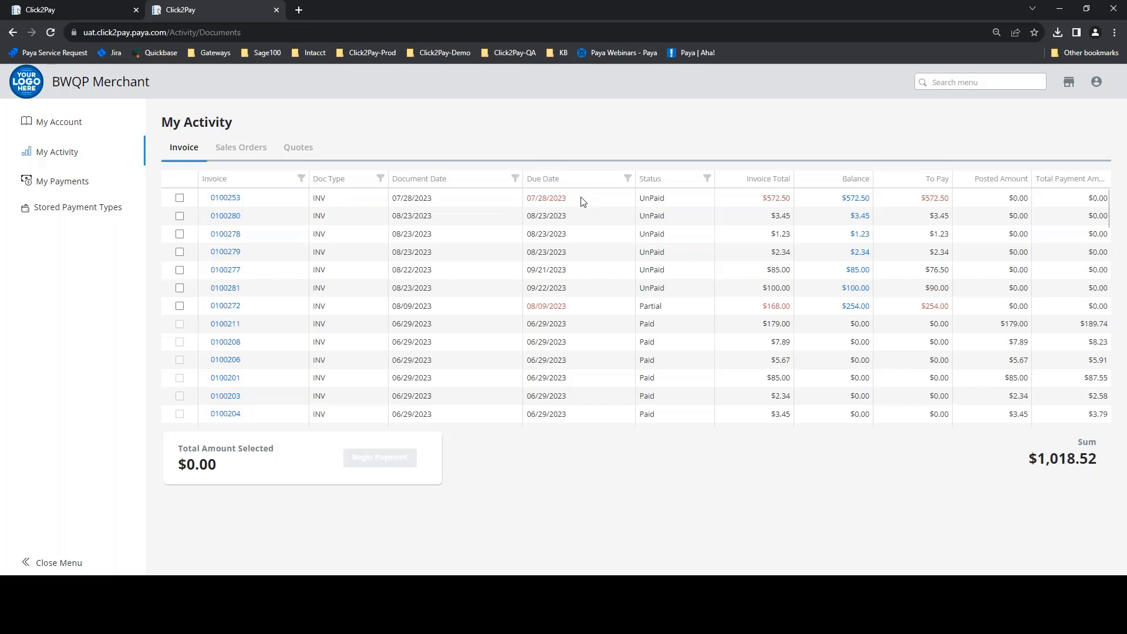
pyautogui.click(180, 216)
pyautogui.click(179, 233)
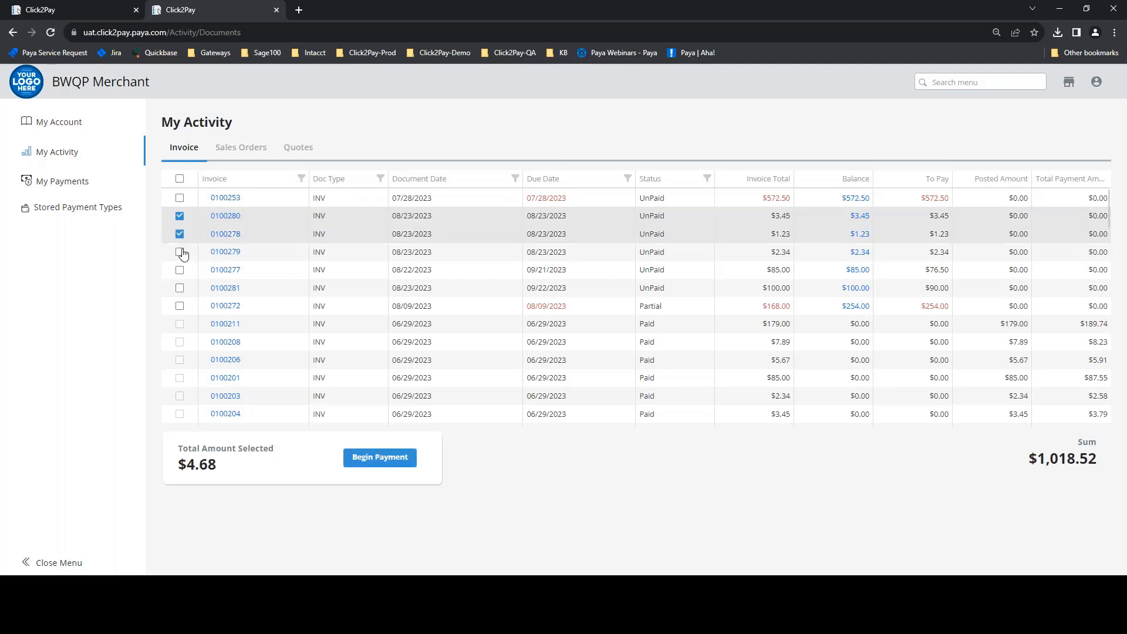
pyautogui.click(180, 252)
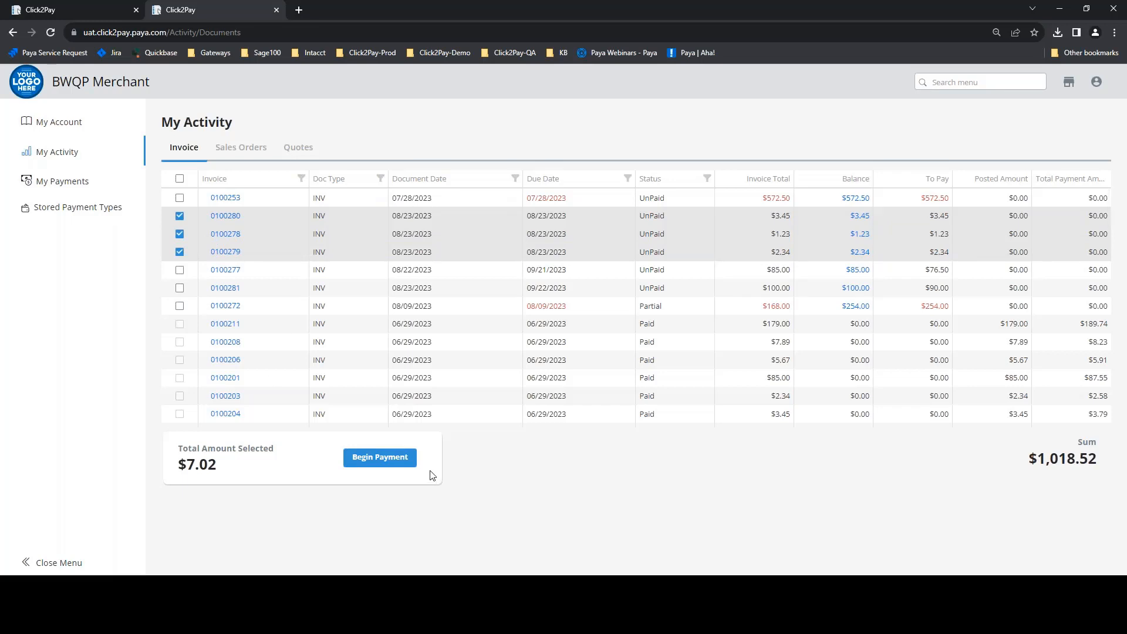
# Begin payment of the selected invoices by credit card, using the saved card that expires 12/27.
pyautogui.click(395, 469)
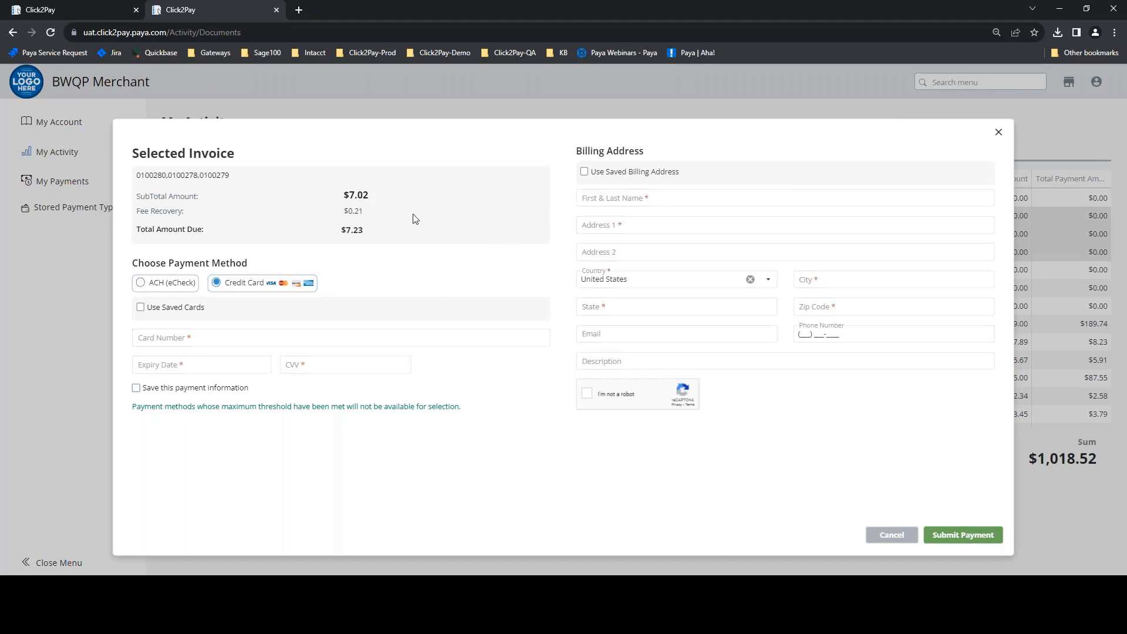
pyautogui.click(892, 534)
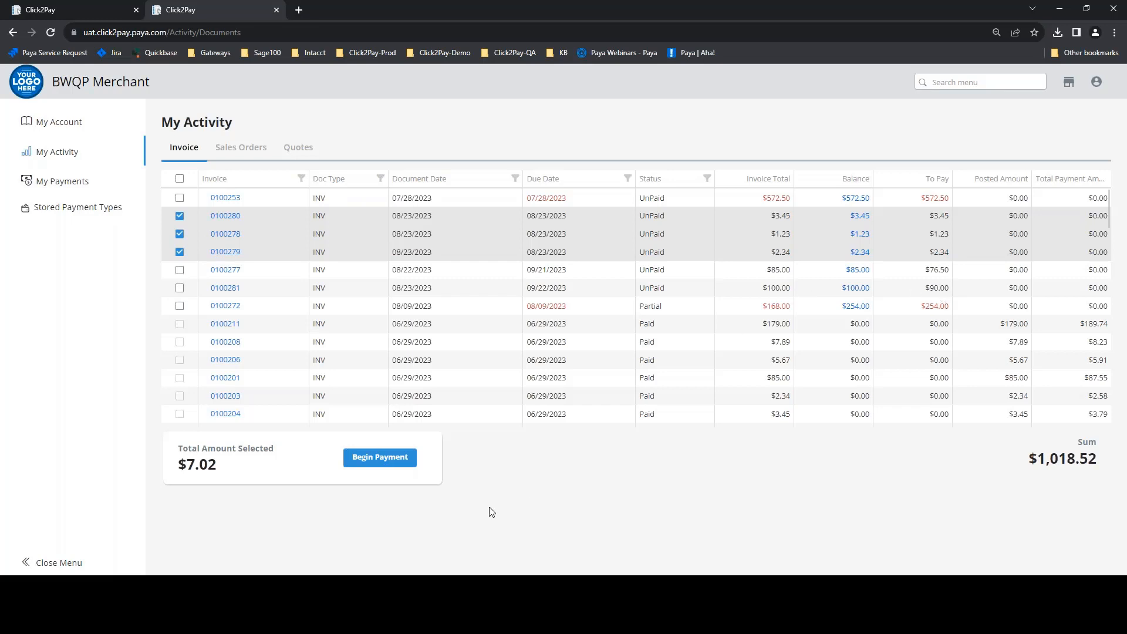
pyautogui.click(392, 468)
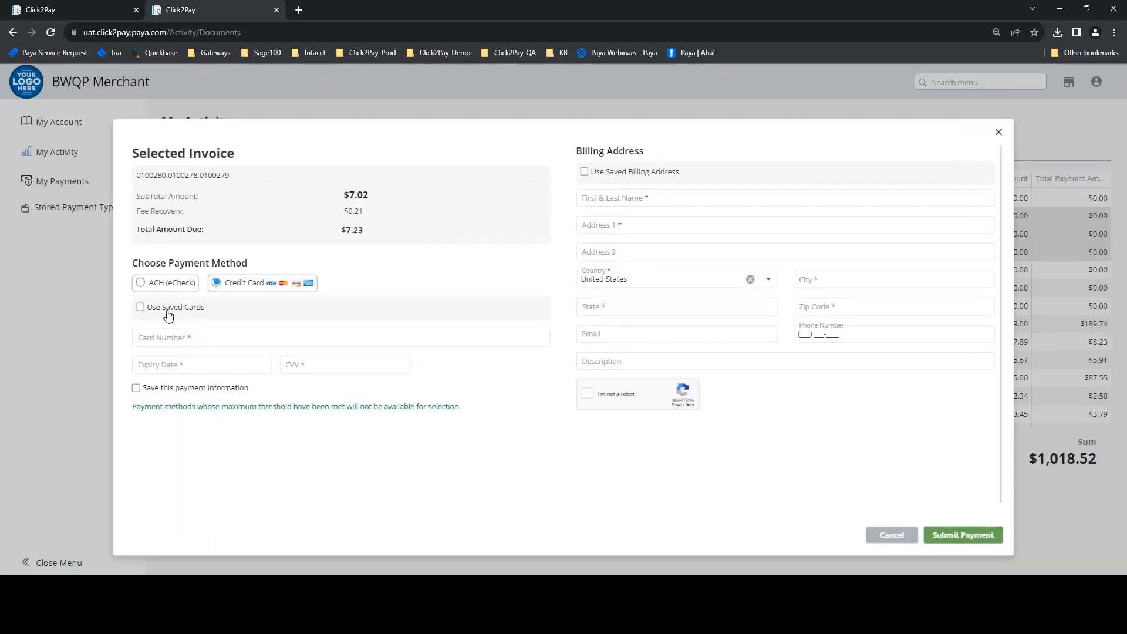
pyautogui.click(169, 316)
pyautogui.click(179, 335)
pyautogui.press('Down')
pyautogui.press('Down')
pyautogui.click(320, 357)
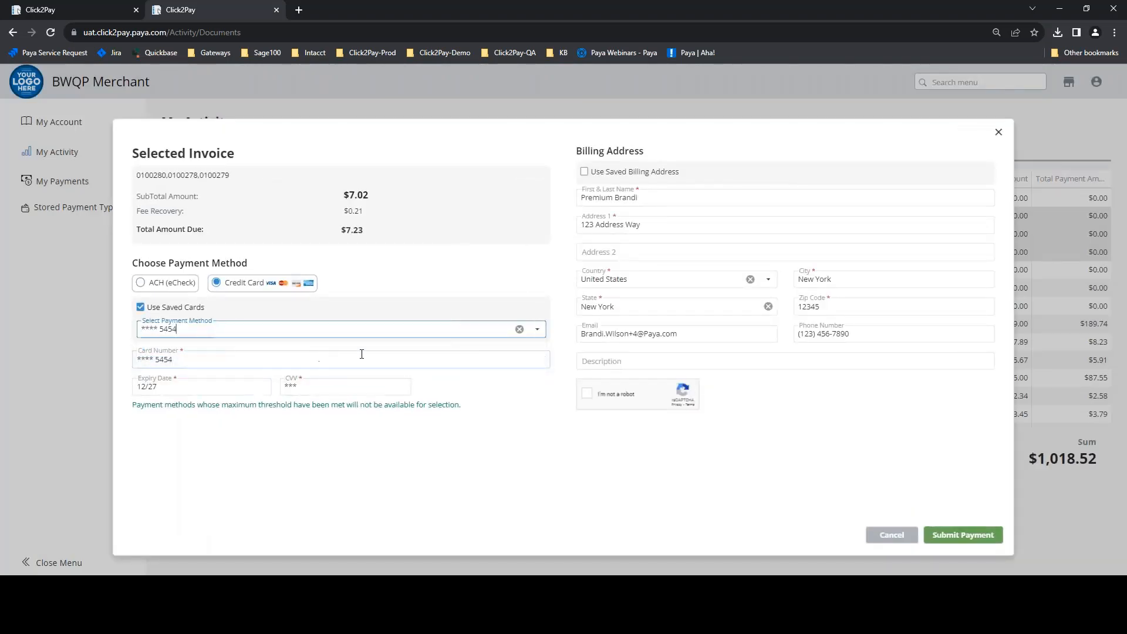
# Complete the reCAPTCHA verification and submit the $7.23 invoice payment.
pyautogui.click(586, 397)
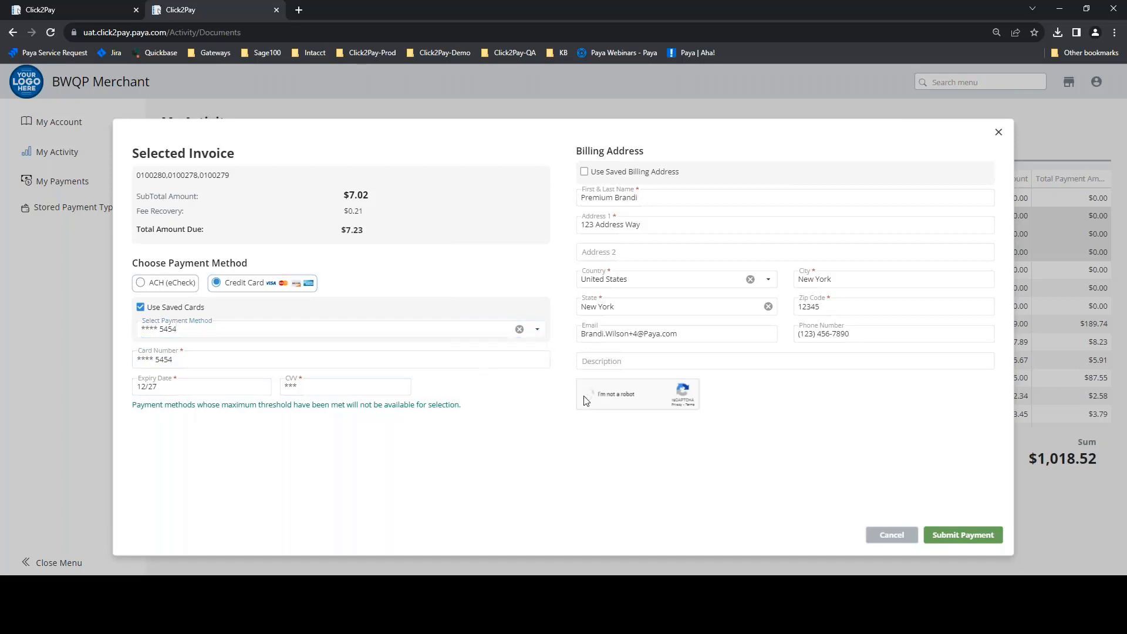
pyautogui.click(473, 345)
pyautogui.click(473, 412)
pyautogui.click(396, 474)
pyautogui.click(551, 535)
pyautogui.click(981, 544)
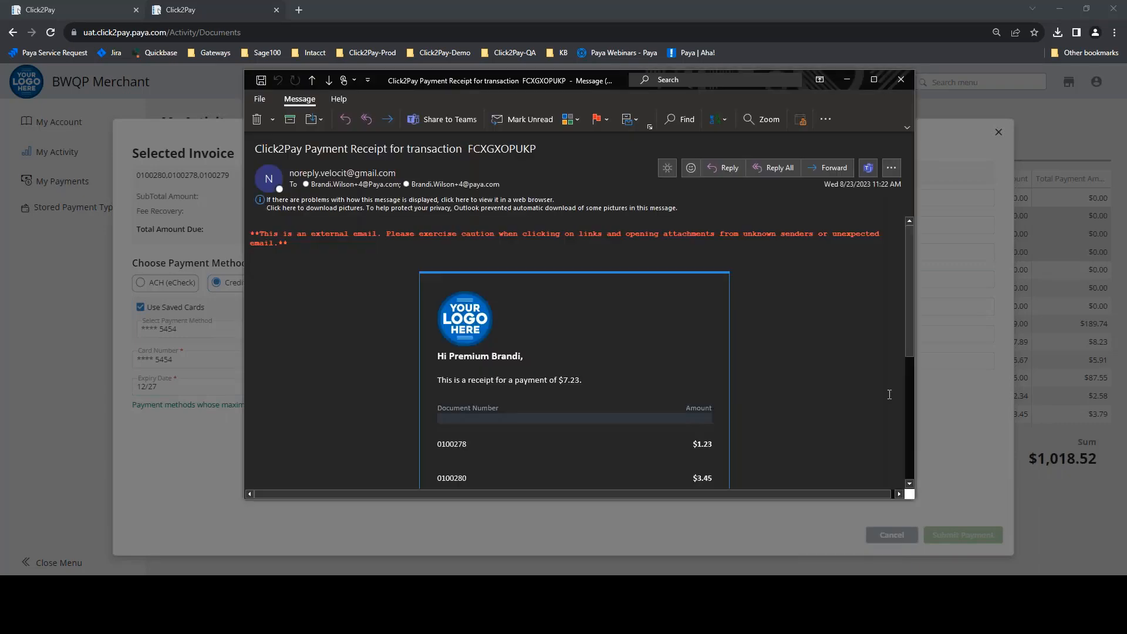
# Review the e-mailed payment receipt's invoices, fee recovery, total and payment method, and close the receipt and transaction details.
pyautogui.scroll(-3, 761, 336)
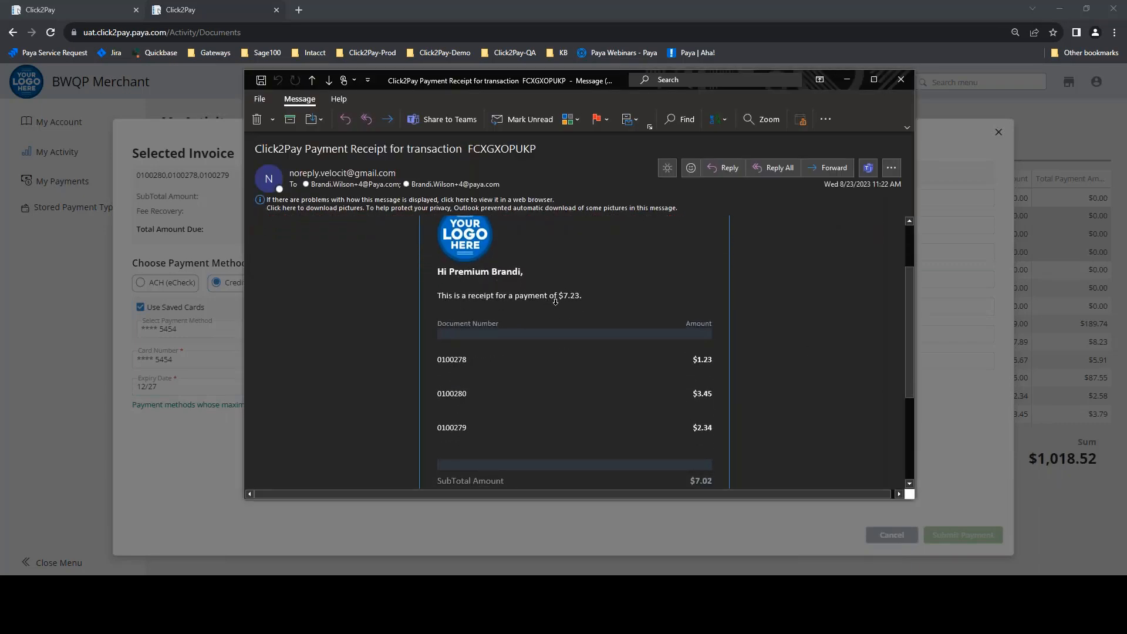
pyautogui.scroll(-1, 576, 334)
pyautogui.scroll(-1, 523, 311)
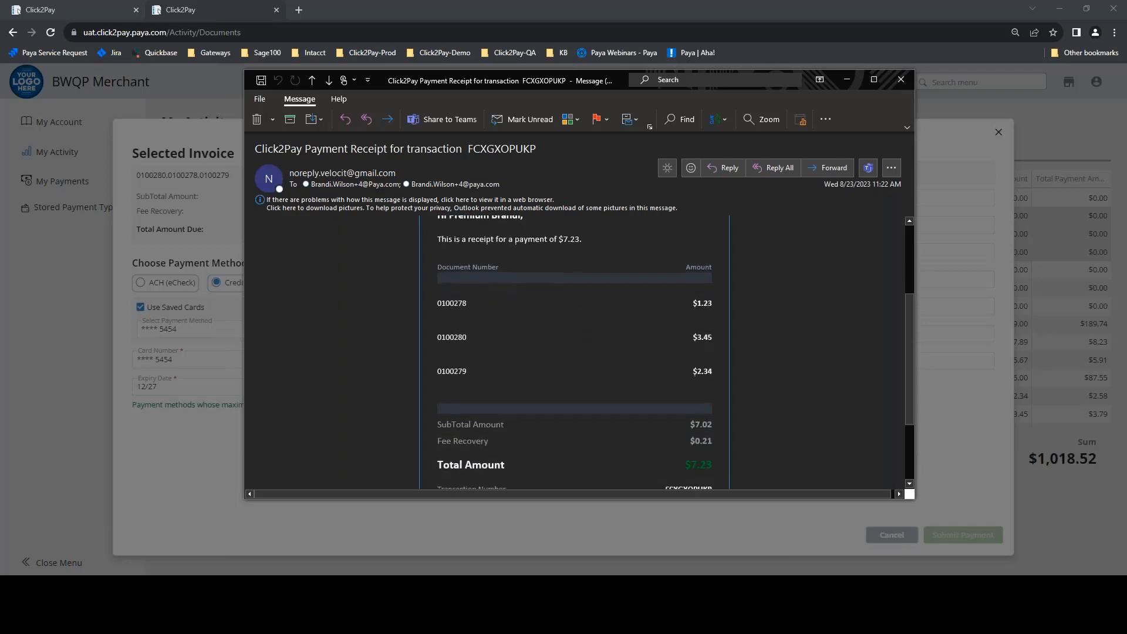
pyautogui.scroll(-4, 524, 313)
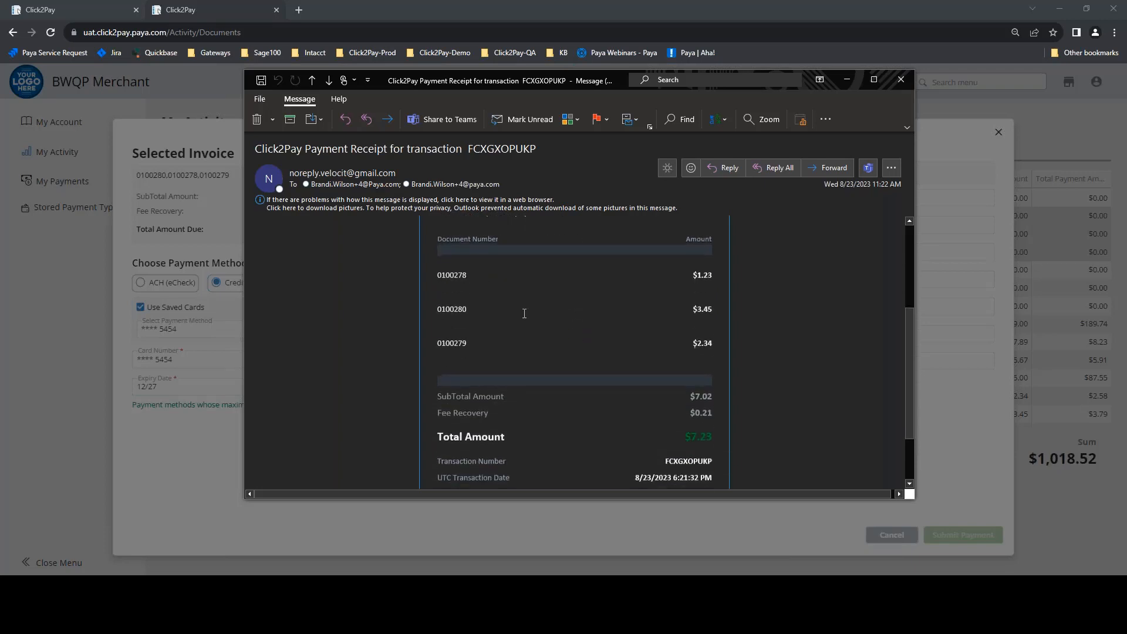
pyautogui.rightClick(525, 313)
pyautogui.click(787, 316)
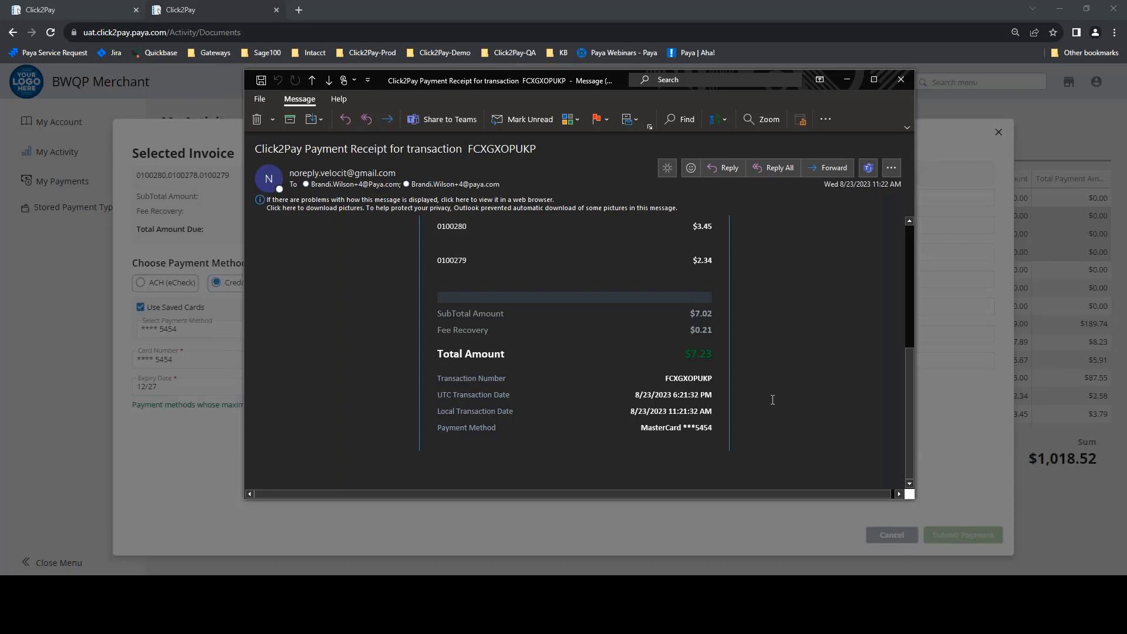
pyautogui.scroll(5, 772, 400)
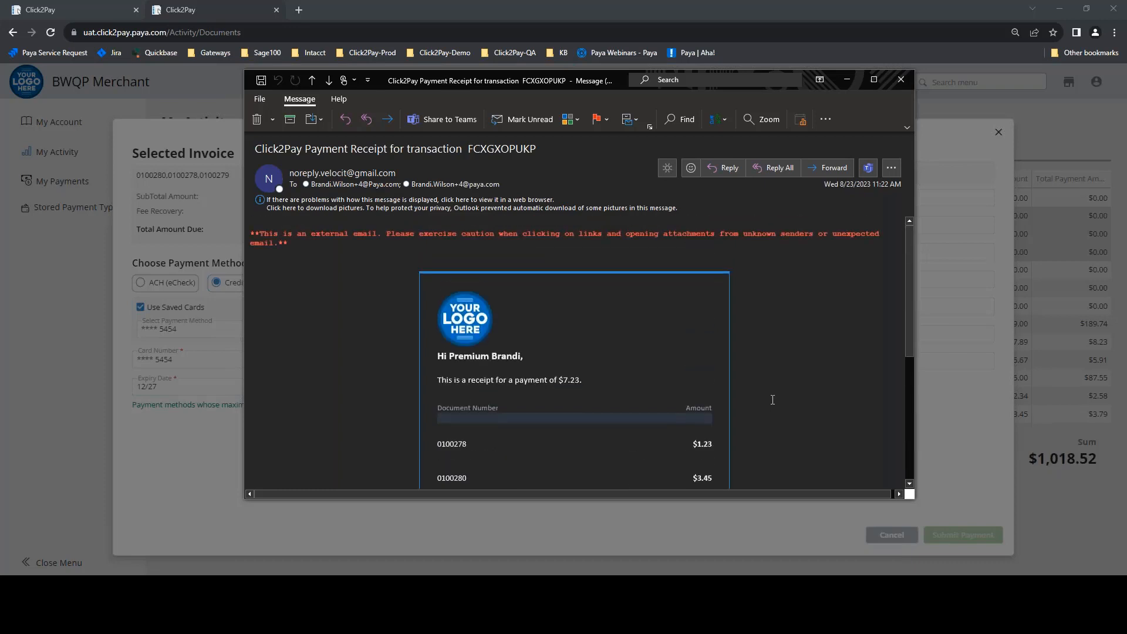
pyautogui.click(901, 80)
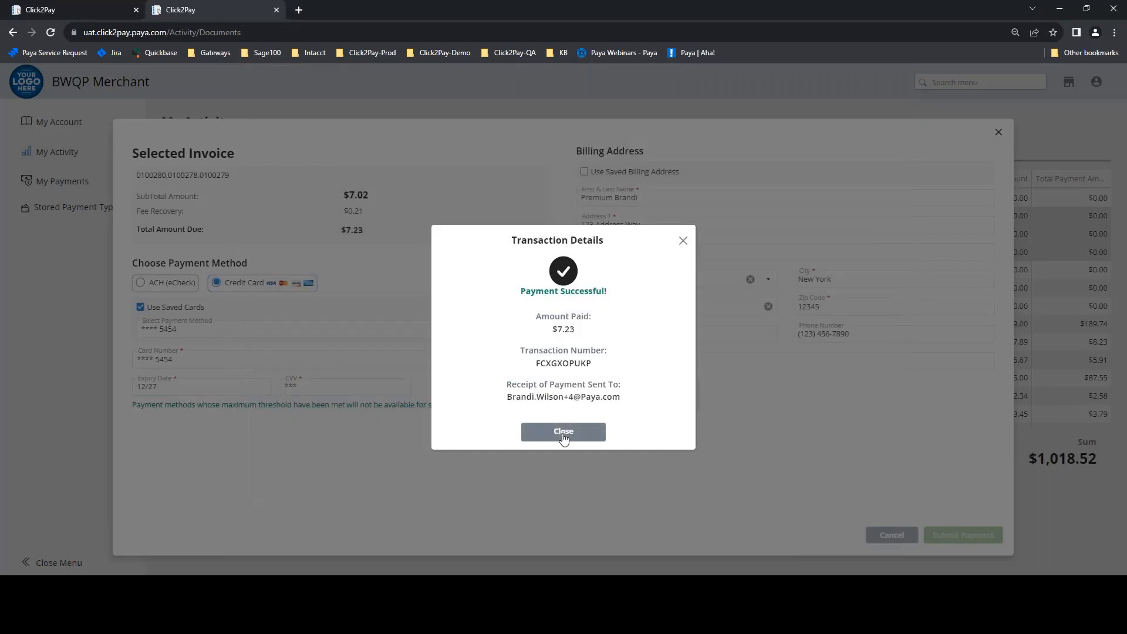
pyautogui.click(564, 433)
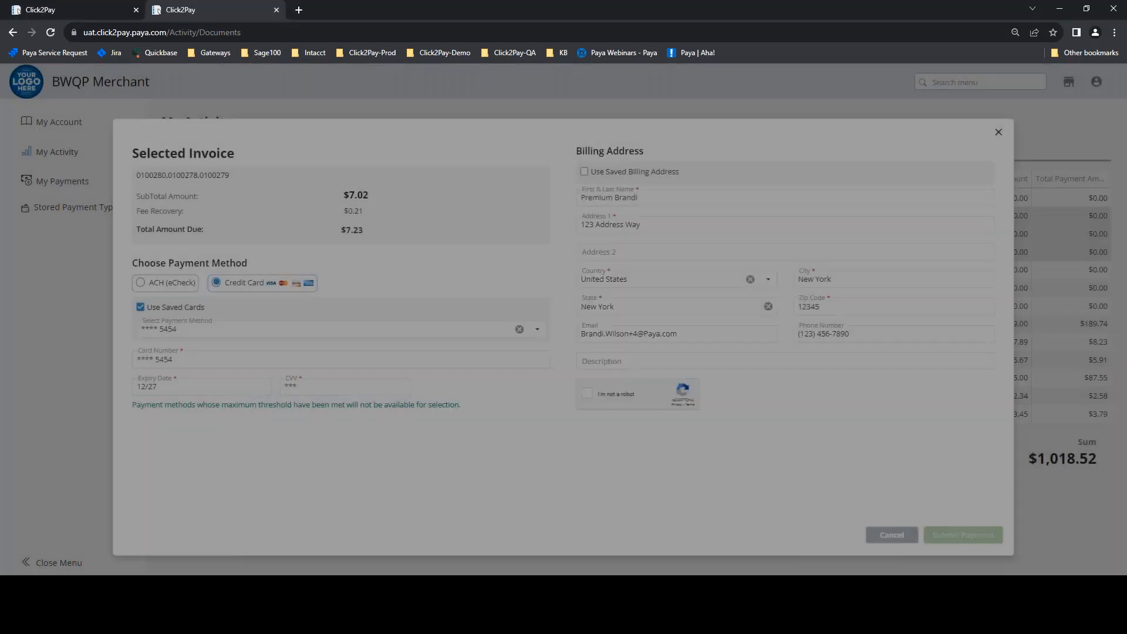
# Switch to Sage 100 and open Click2Pay Payments in Accounts Receivable.
pyautogui.click(1061, 13)
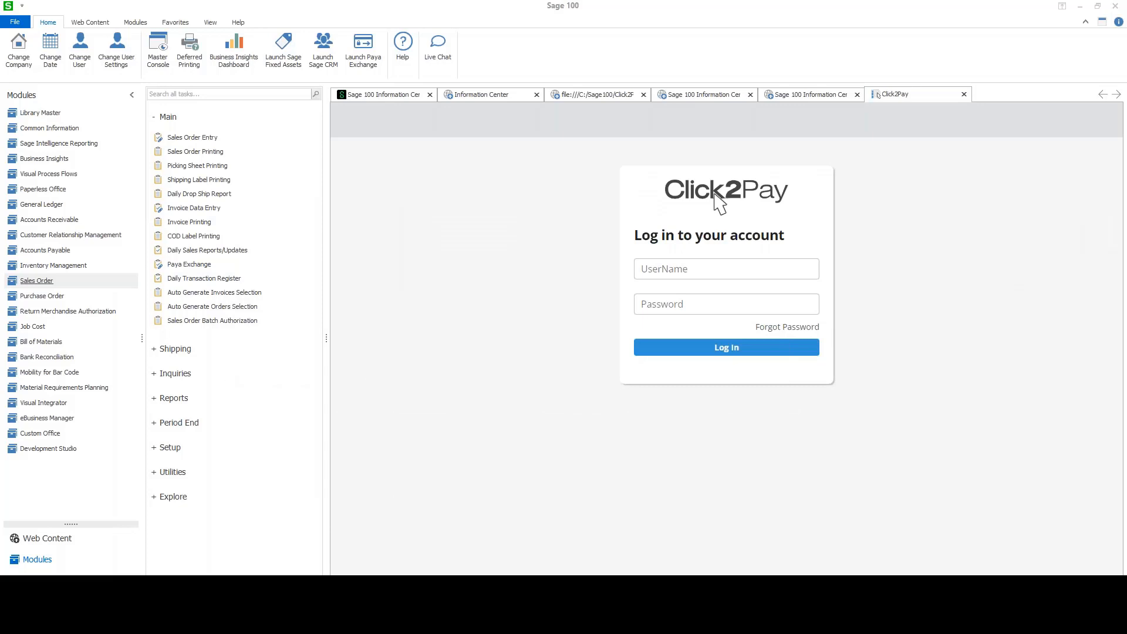
pyautogui.click(51, 220)
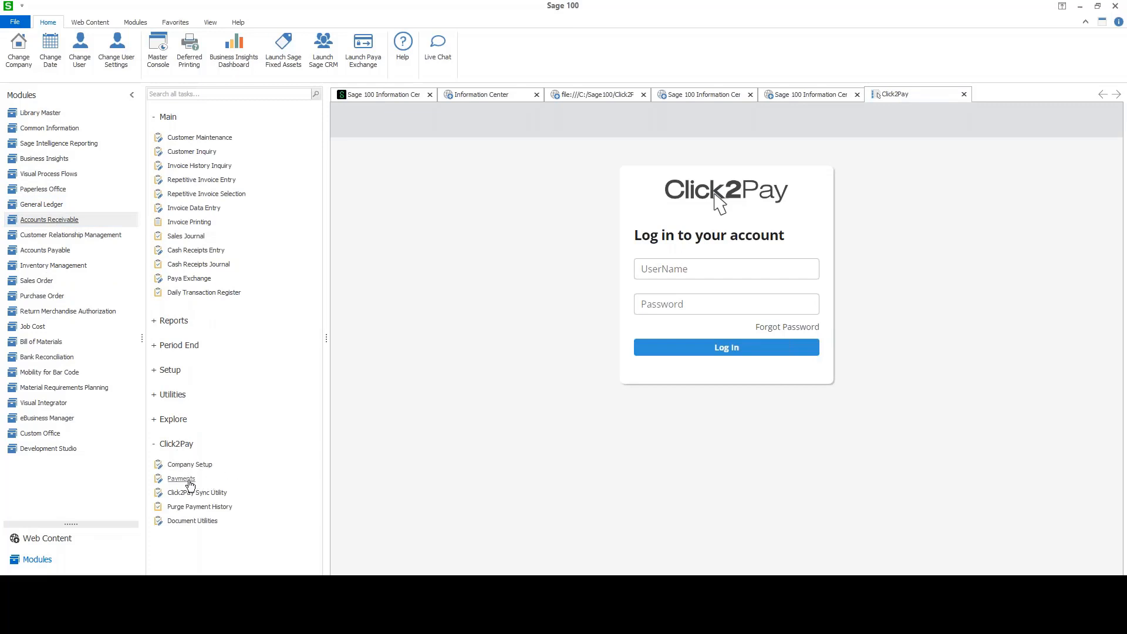
pyautogui.click(189, 481)
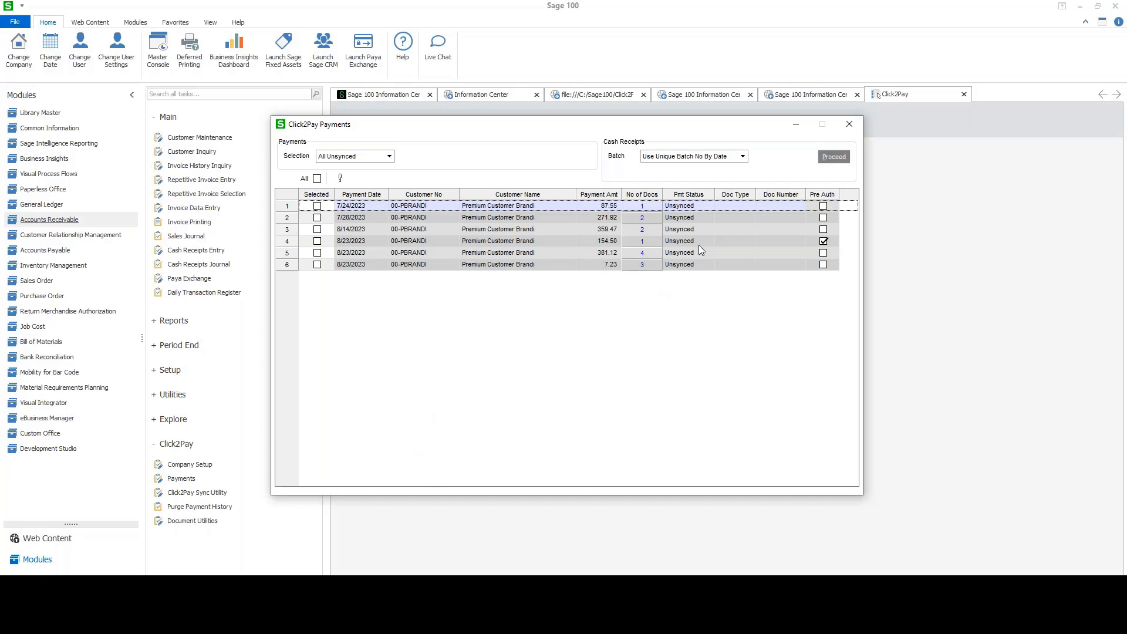
# Examine the documents covered by each of the three 8/23/2023 payments of 154.50, 381.12 and 7.23.
pyautogui.click(486, 241)
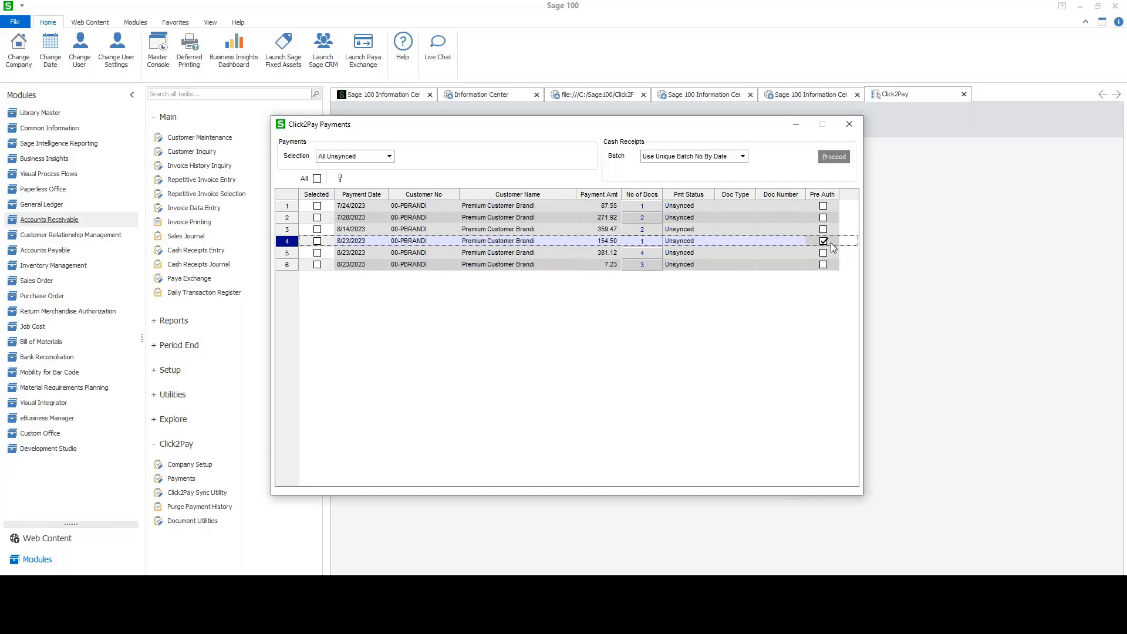
pyautogui.click(642, 242)
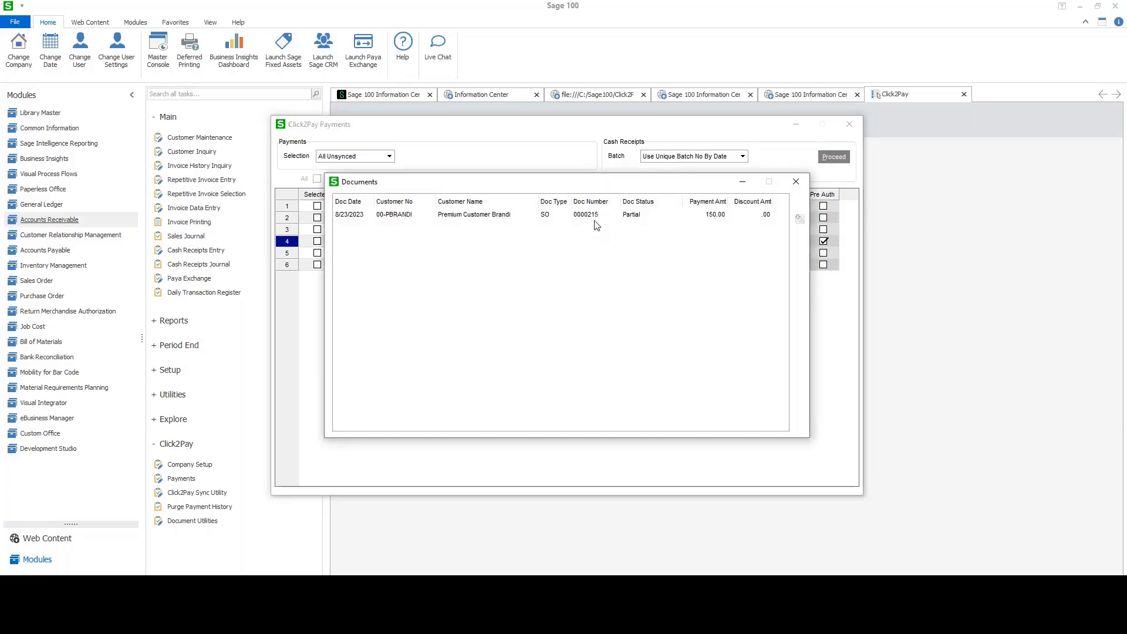
pyautogui.click(797, 181)
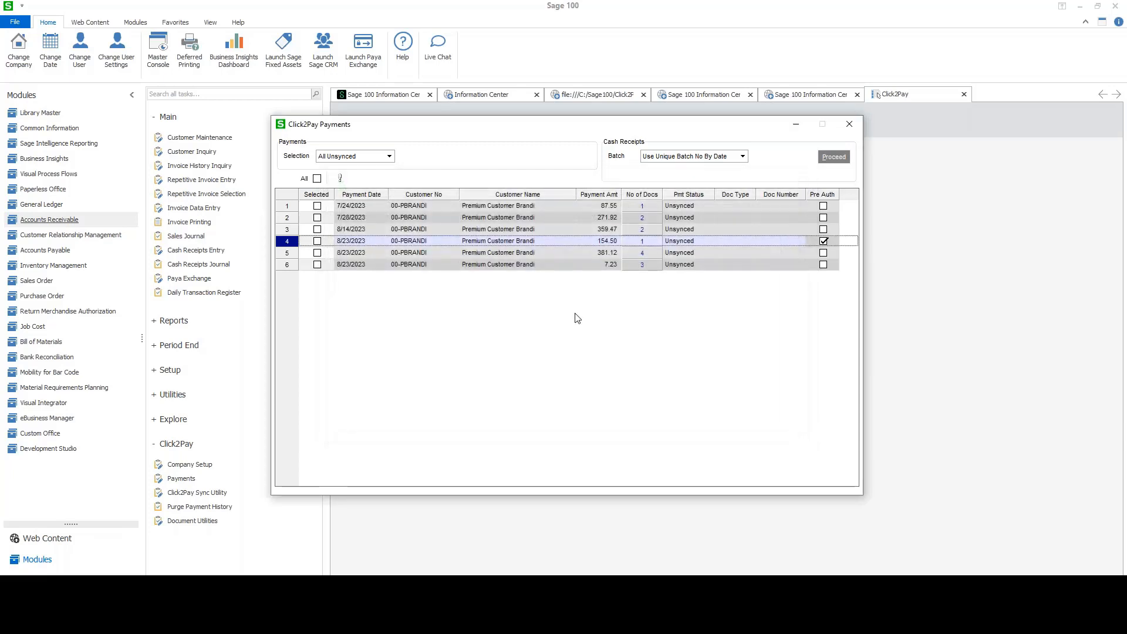
pyautogui.click(643, 253)
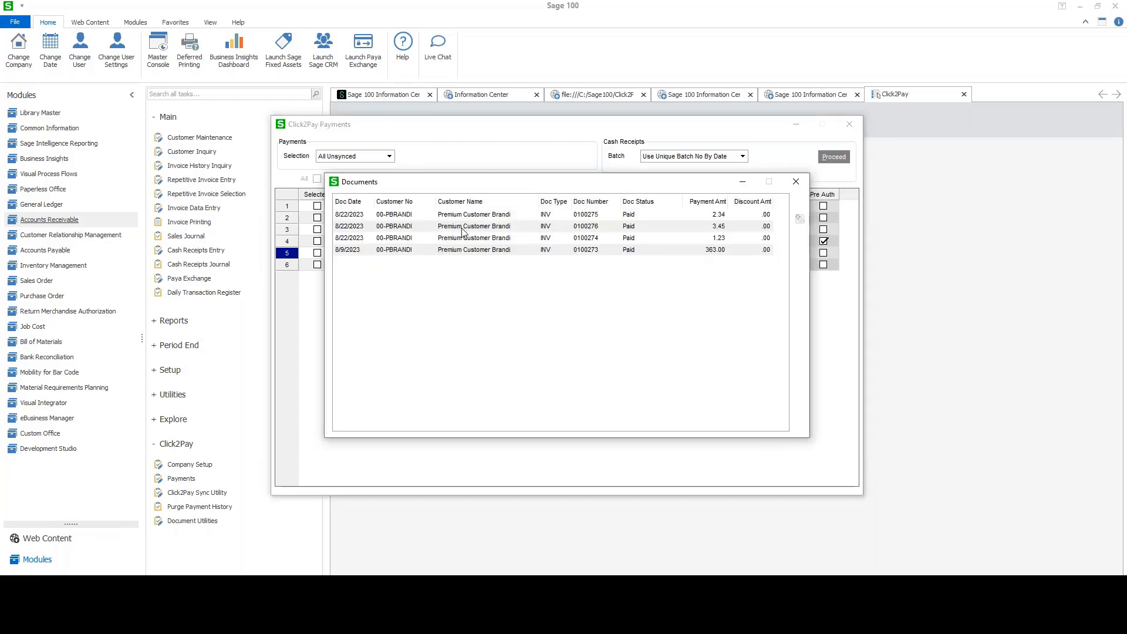
pyautogui.click(796, 185)
pyautogui.click(639, 266)
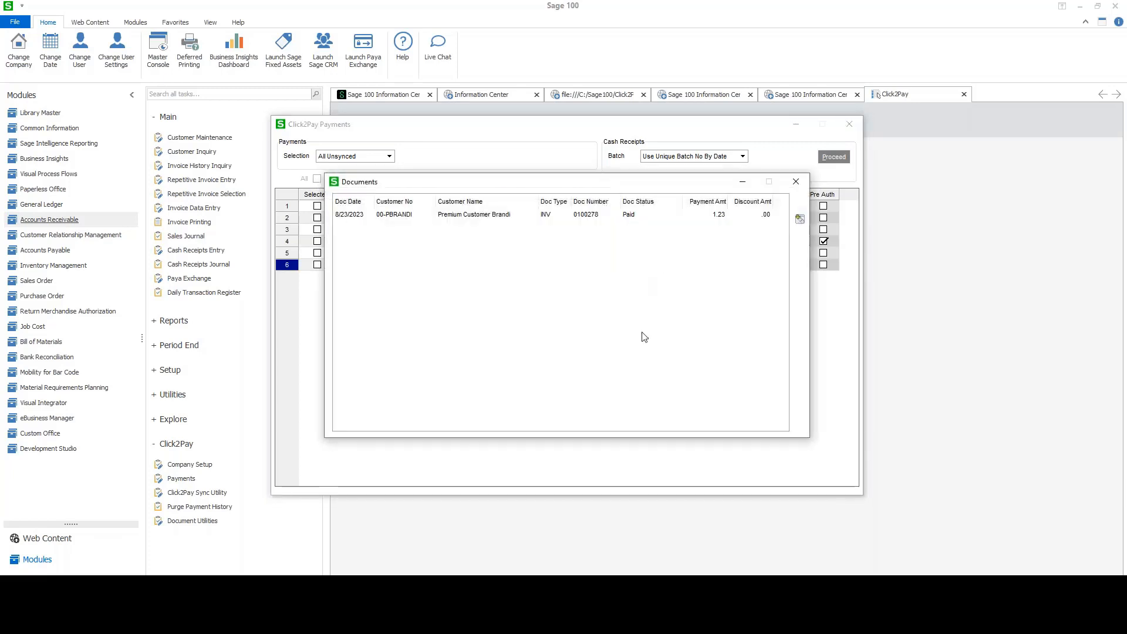
pyautogui.click(795, 183)
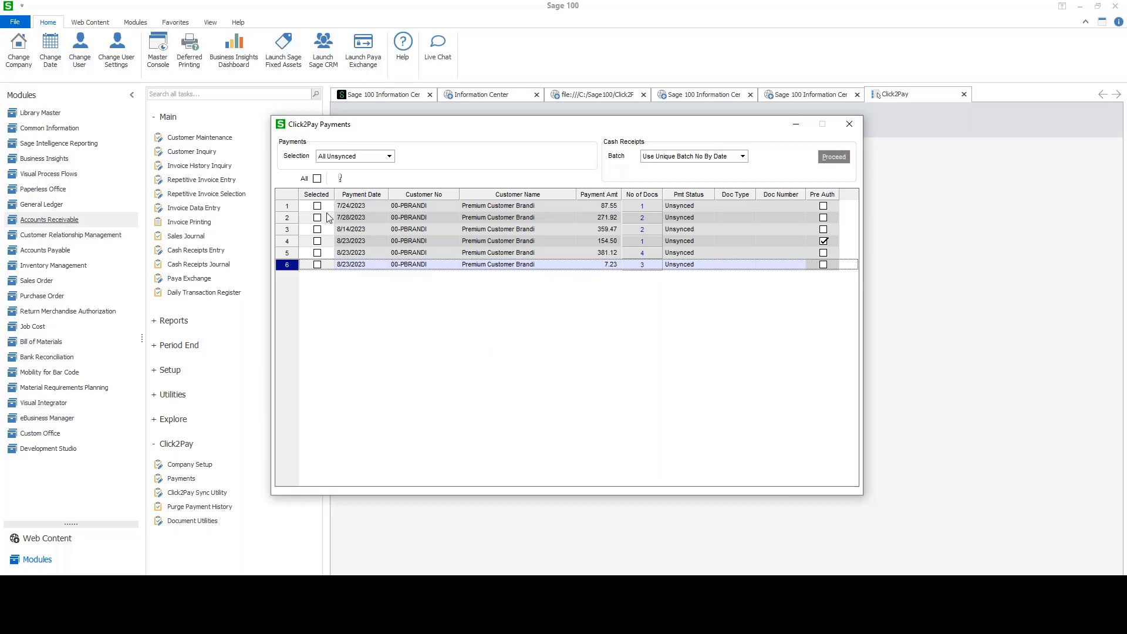
# Select the three unsynced 8/23/2023 payments, process them into Sage 100, and close Click2Pay Payments.
pyautogui.click(318, 241)
pyautogui.click(318, 253)
pyautogui.click(317, 265)
pyautogui.click(833, 157)
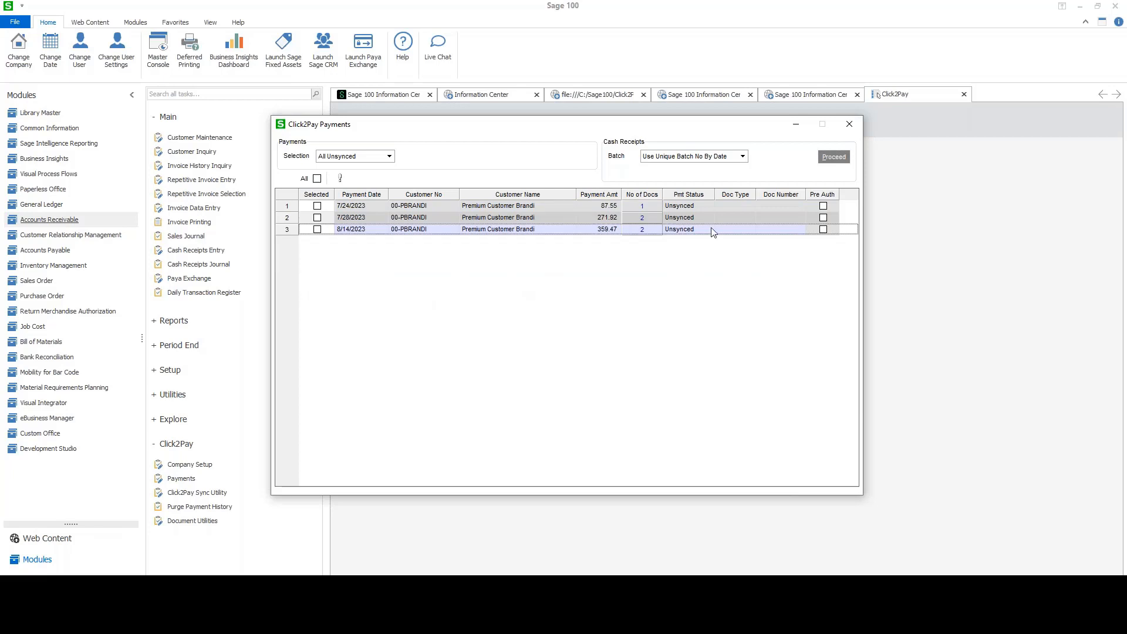
pyautogui.click(849, 125)
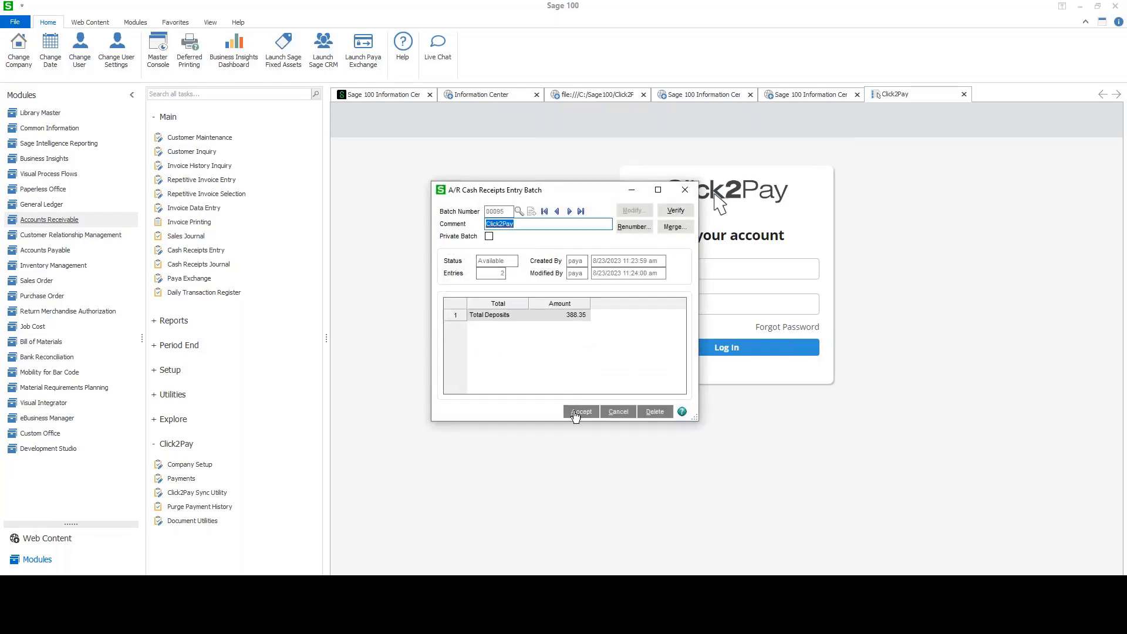
# Open Click2Pay cash receipts batch 00095 with its 7.23 credit card deposit, review the posted lines, and close the entry.
pyautogui.click(581, 412)
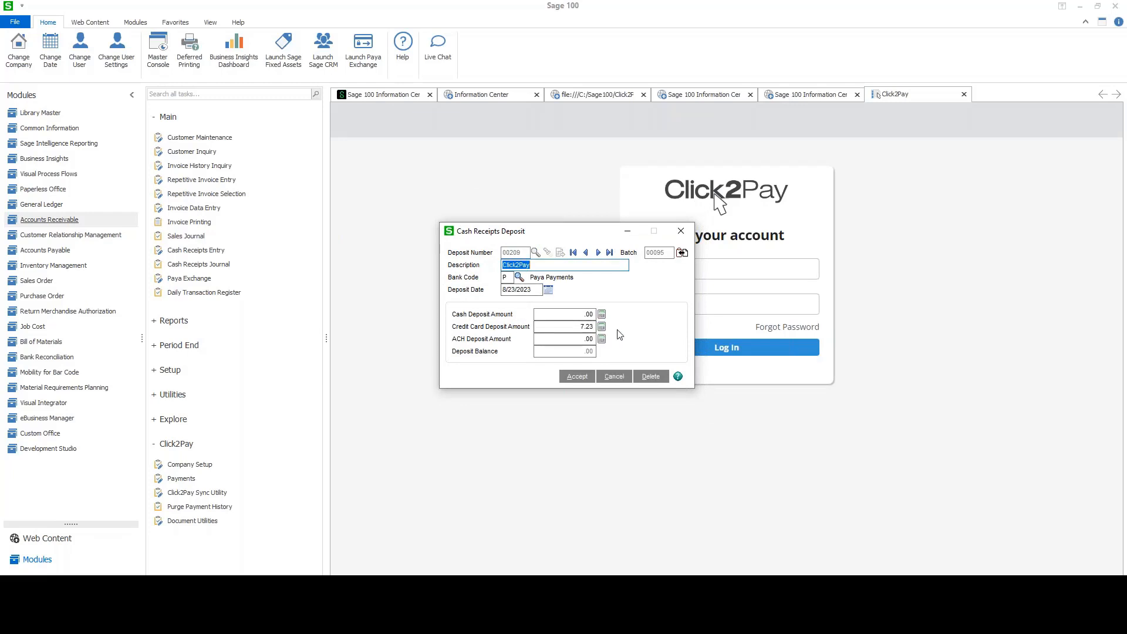
pyautogui.click(580, 340)
pyautogui.click(577, 376)
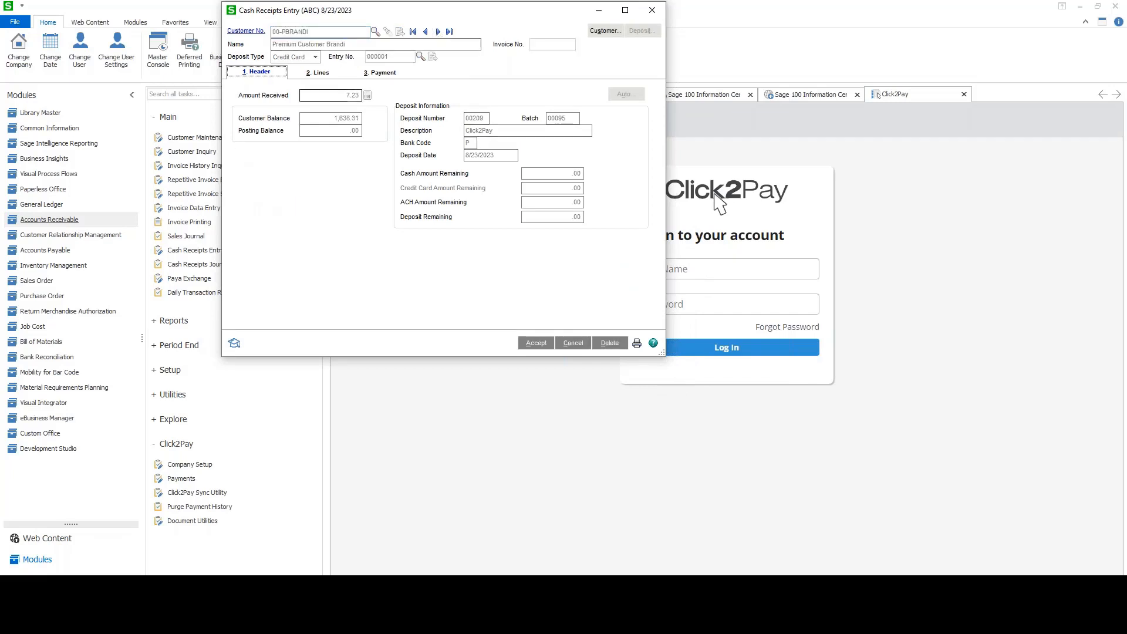
pyautogui.click(317, 73)
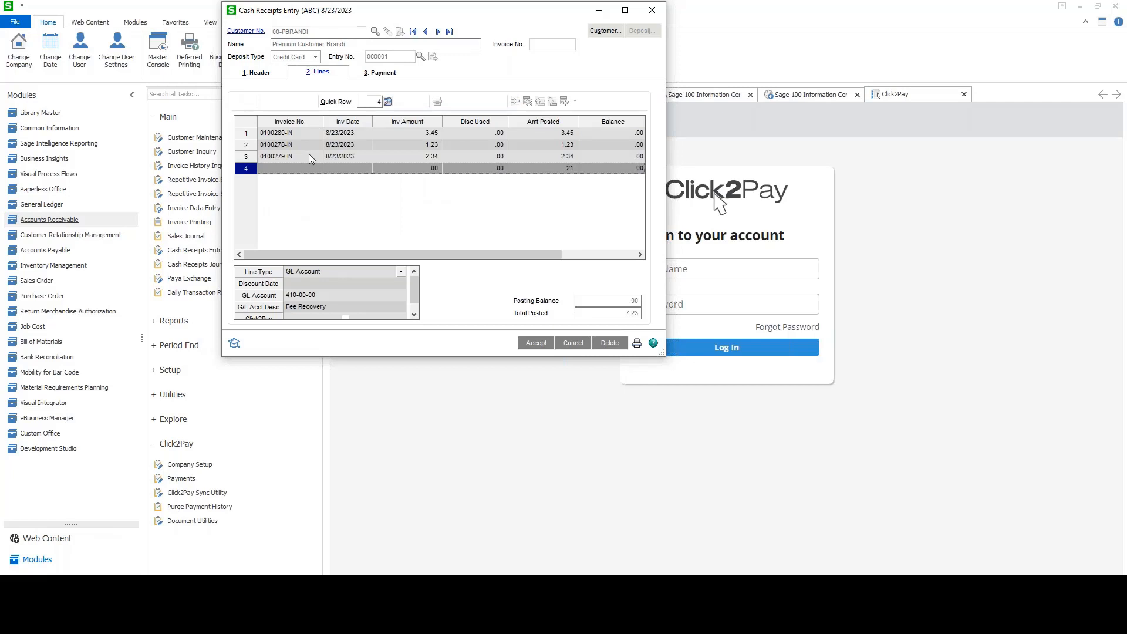
pyautogui.click(530, 345)
pyautogui.click(652, 12)
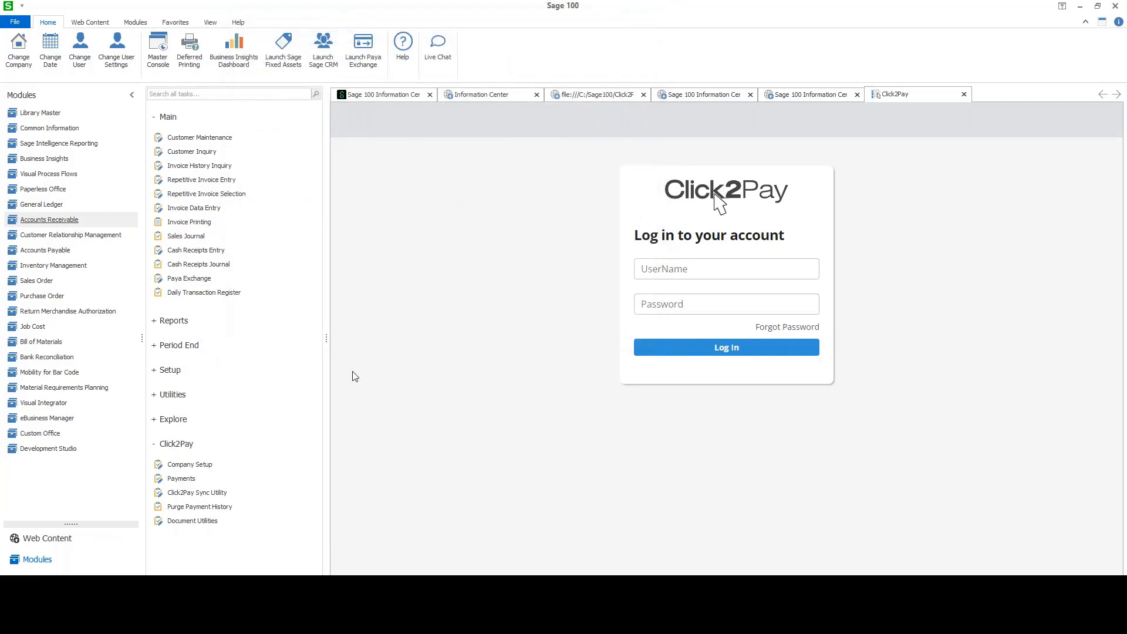
# Open Sales Order Entry and load the sales order two records before the last one.
pyautogui.click(37, 281)
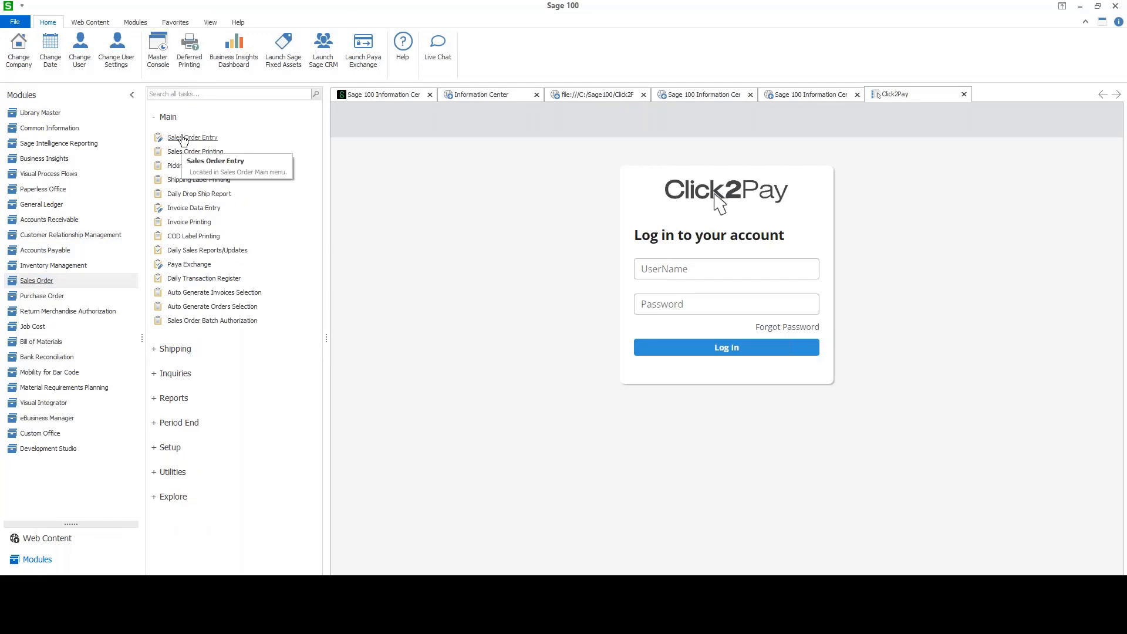
pyautogui.click(182, 138)
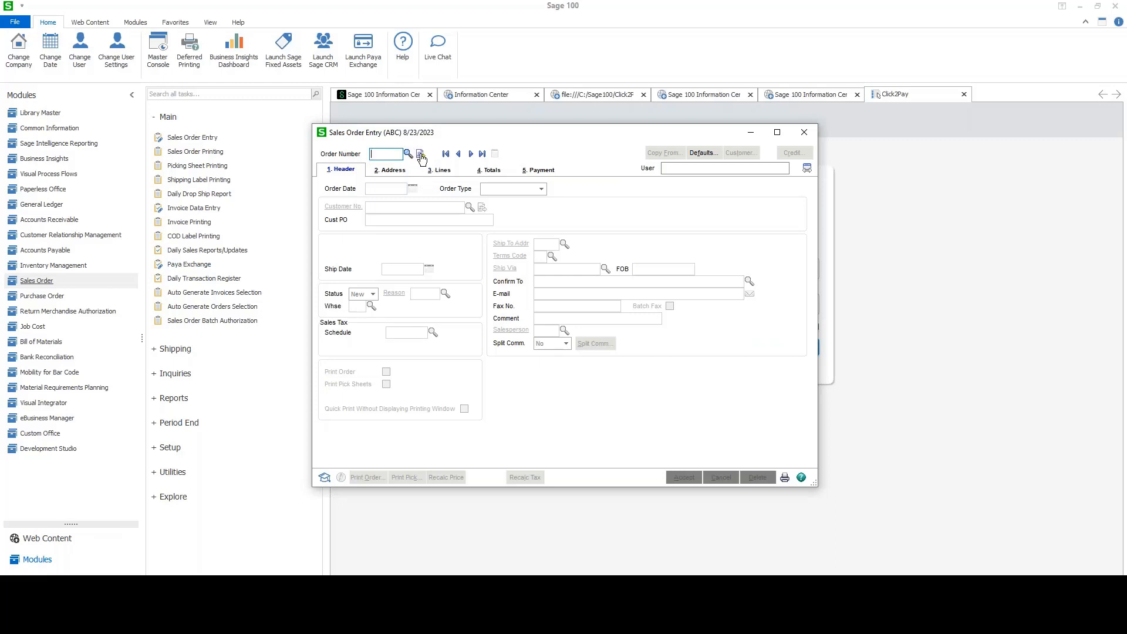
pyautogui.click(481, 154)
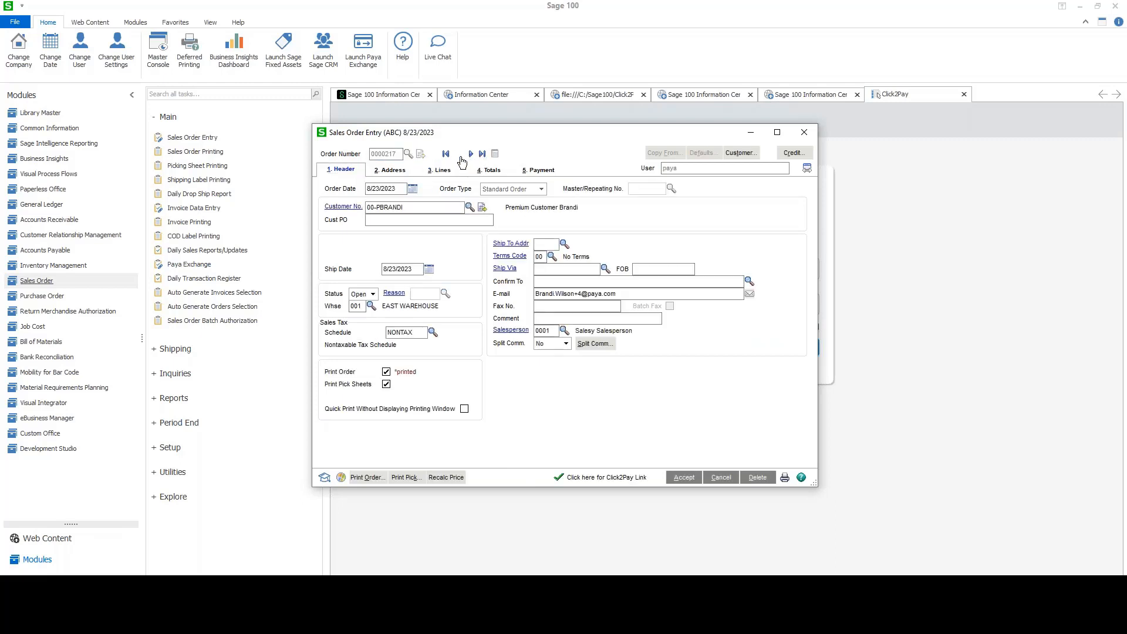
pyautogui.click(459, 155)
pyautogui.click(459, 155)
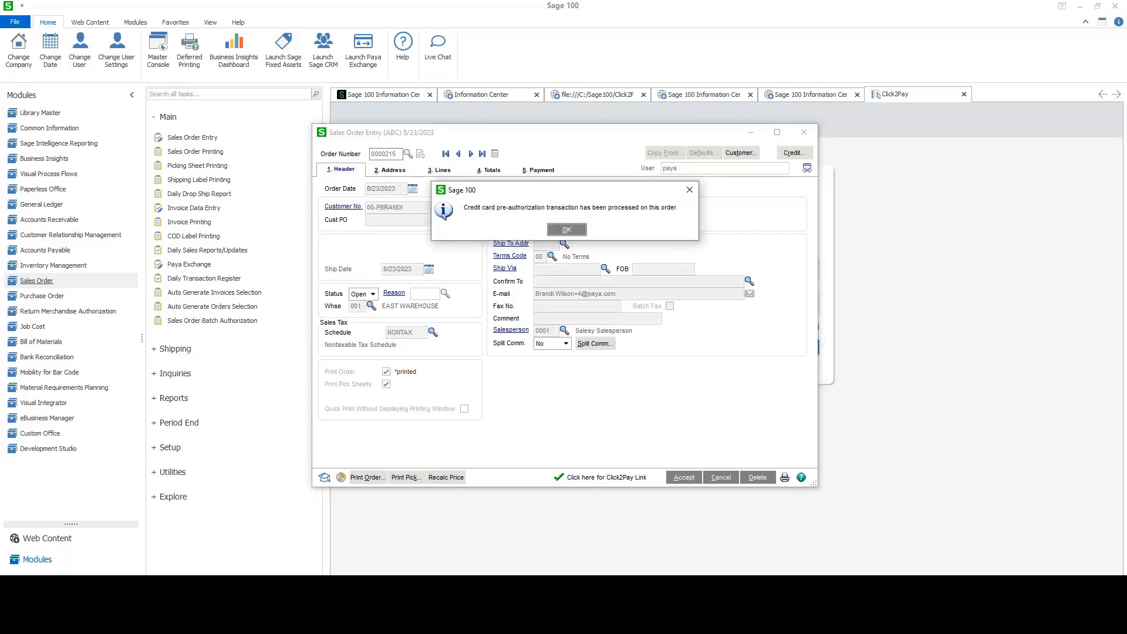
# Review the loaded sales order's credit card payment and authorization details, and close Sales Order Entry.
pyautogui.click(563, 230)
pyautogui.click(544, 171)
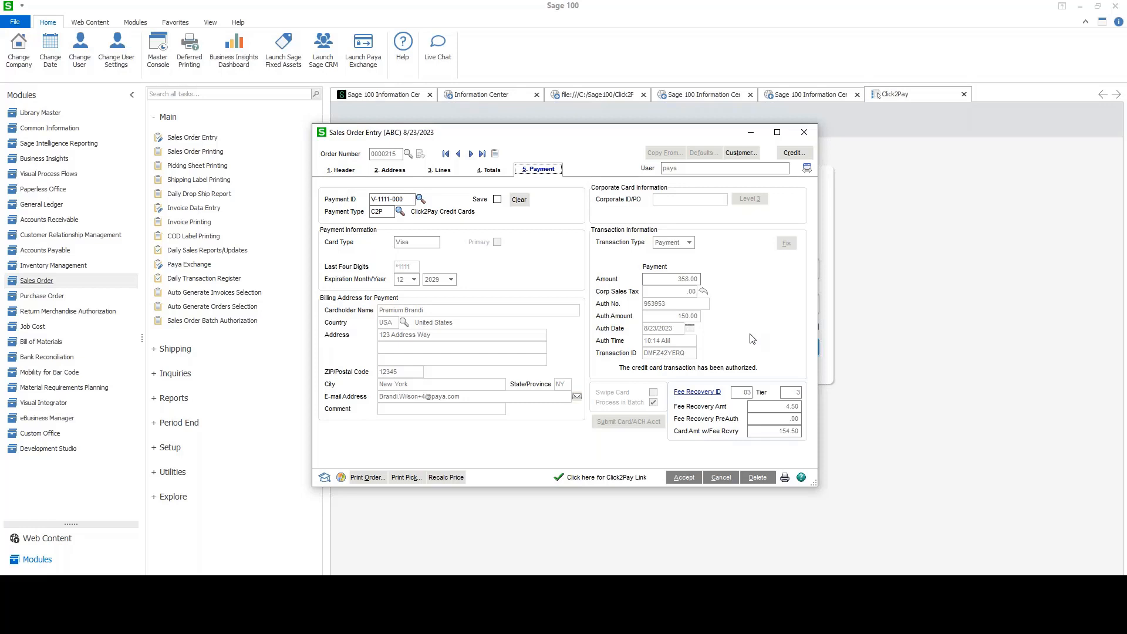
pyautogui.click(804, 135)
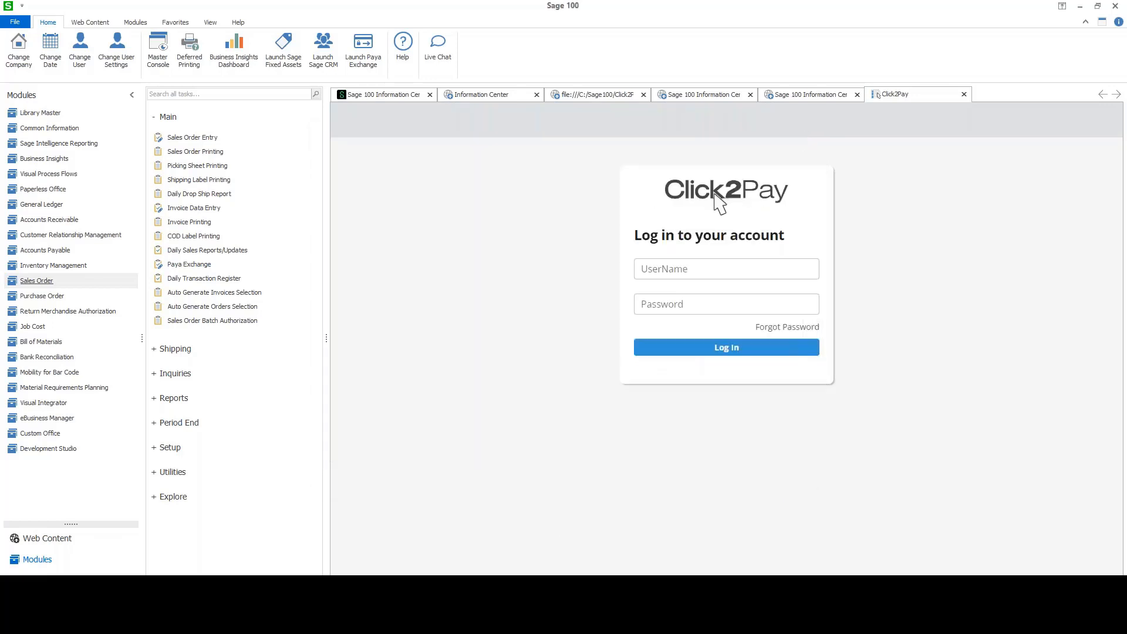
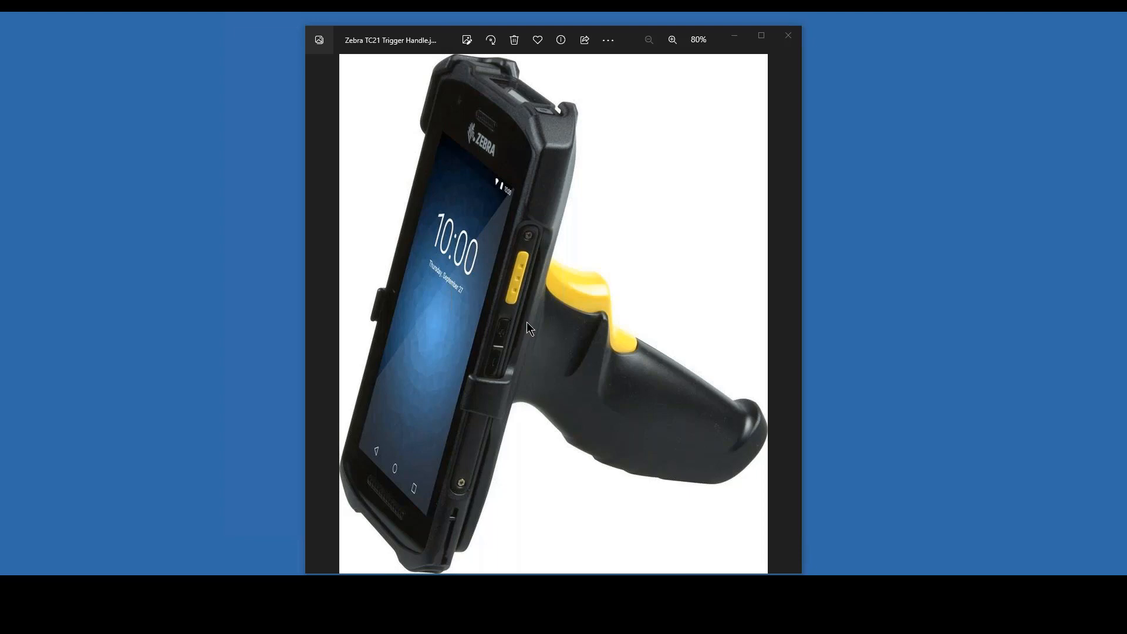
# Minimize the scanner photo and, in Warehouse Automation, load the American Business Futures order for picking by its sales order number.
pyautogui.click(735, 36)
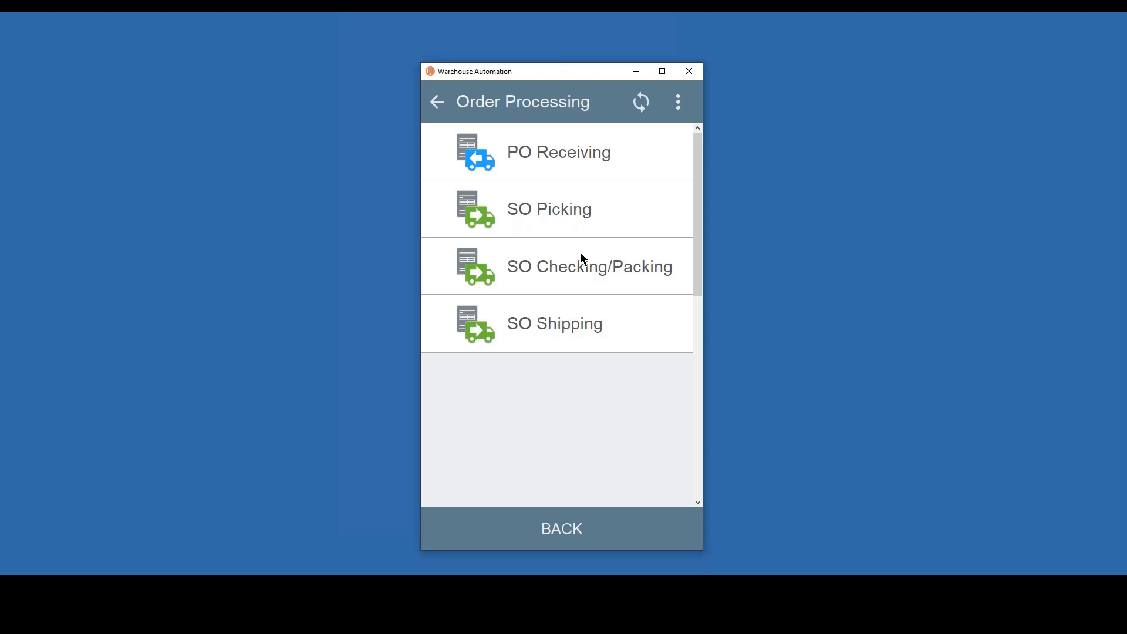
pyautogui.click(562, 224)
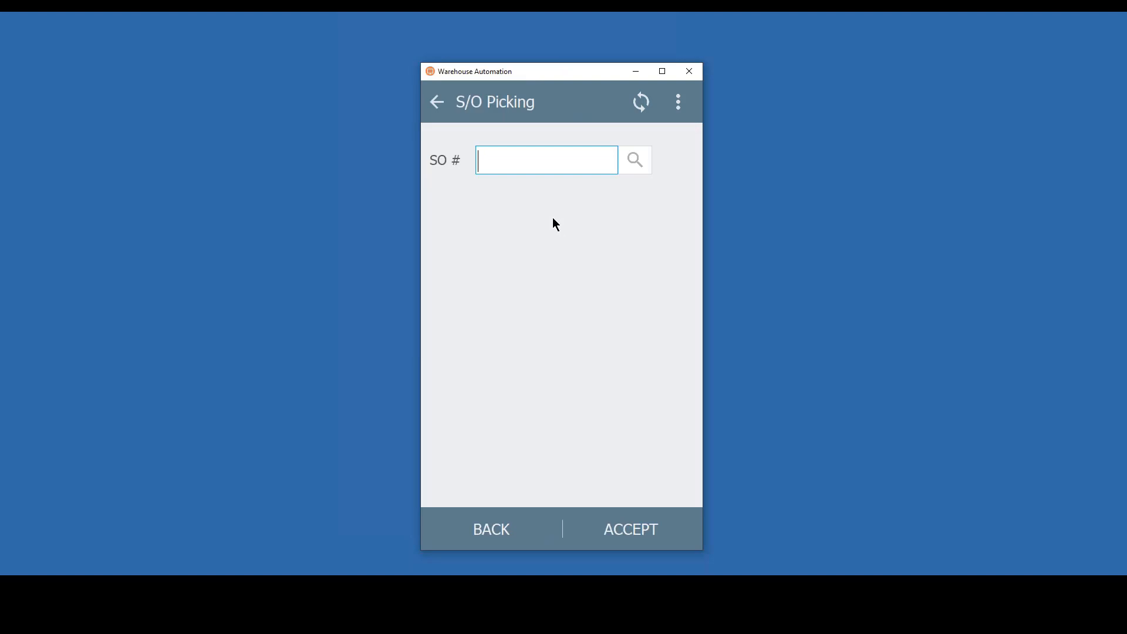
pyautogui.write('200')
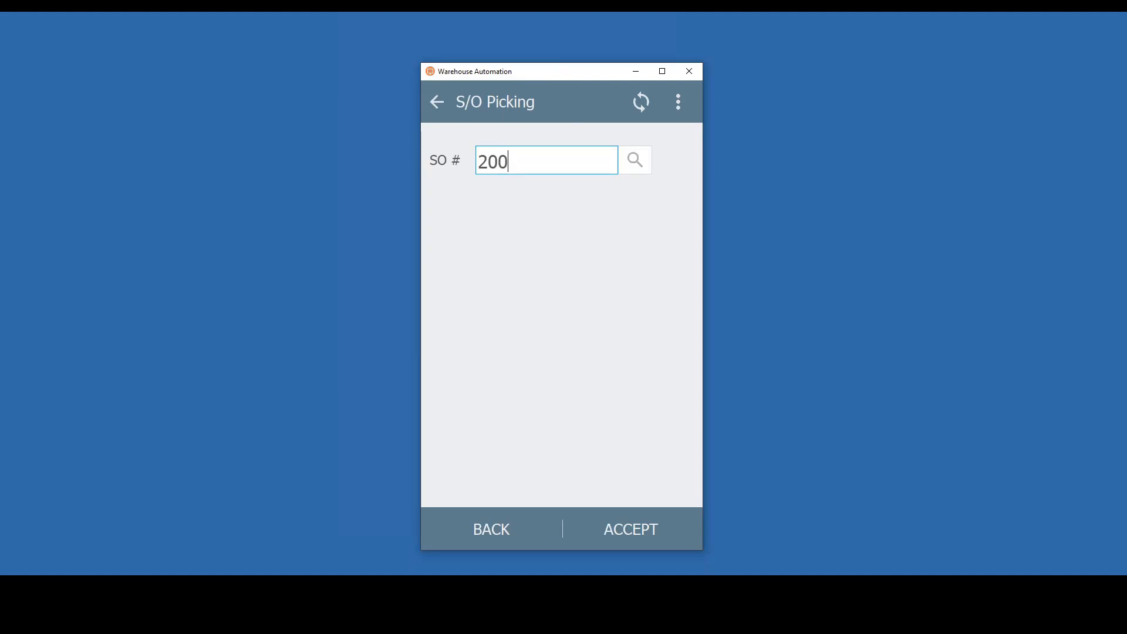
pyautogui.press('Return')
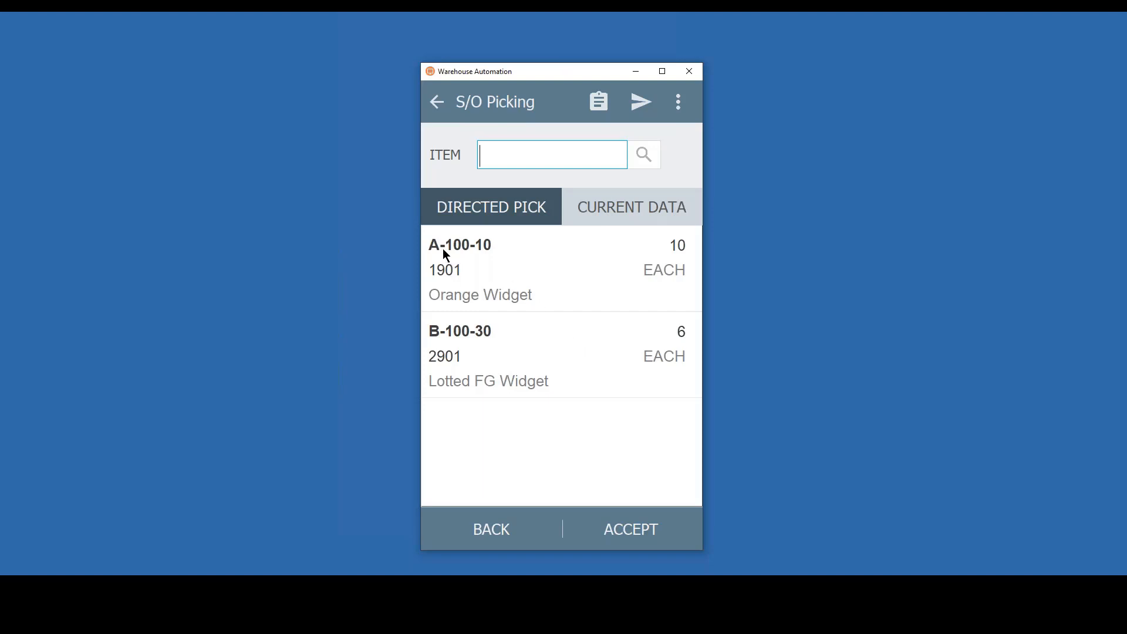
# Pick 10 each of item 1901, Orange Widget, from bin A-100-10.
pyautogui.click(475, 276)
pyautogui.click(638, 521)
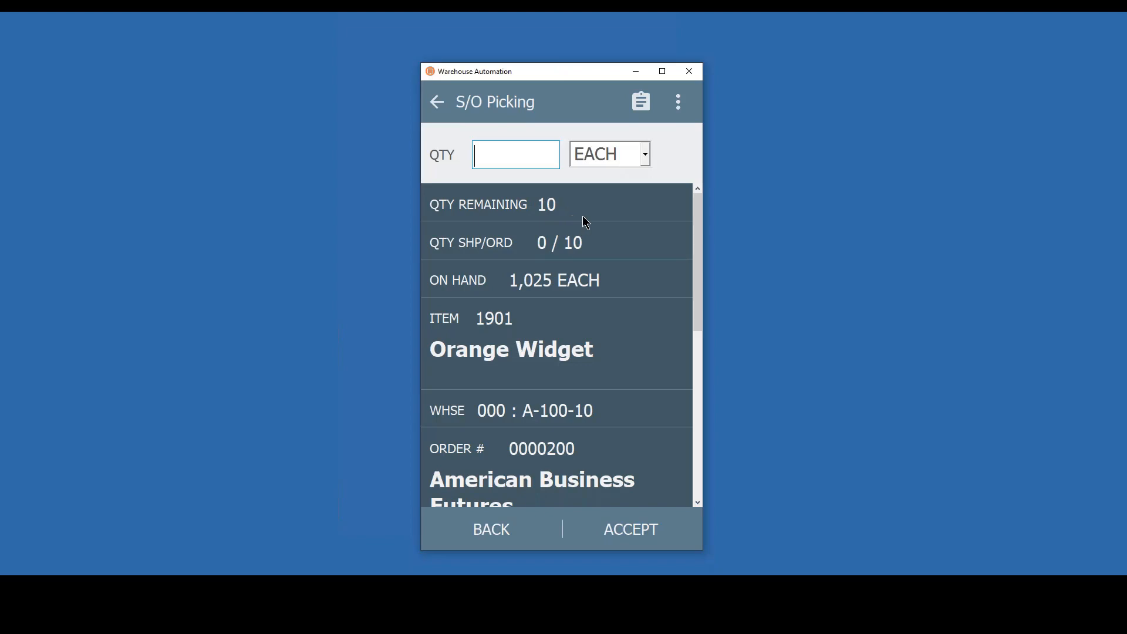
pyautogui.write('10')
pyautogui.click(621, 535)
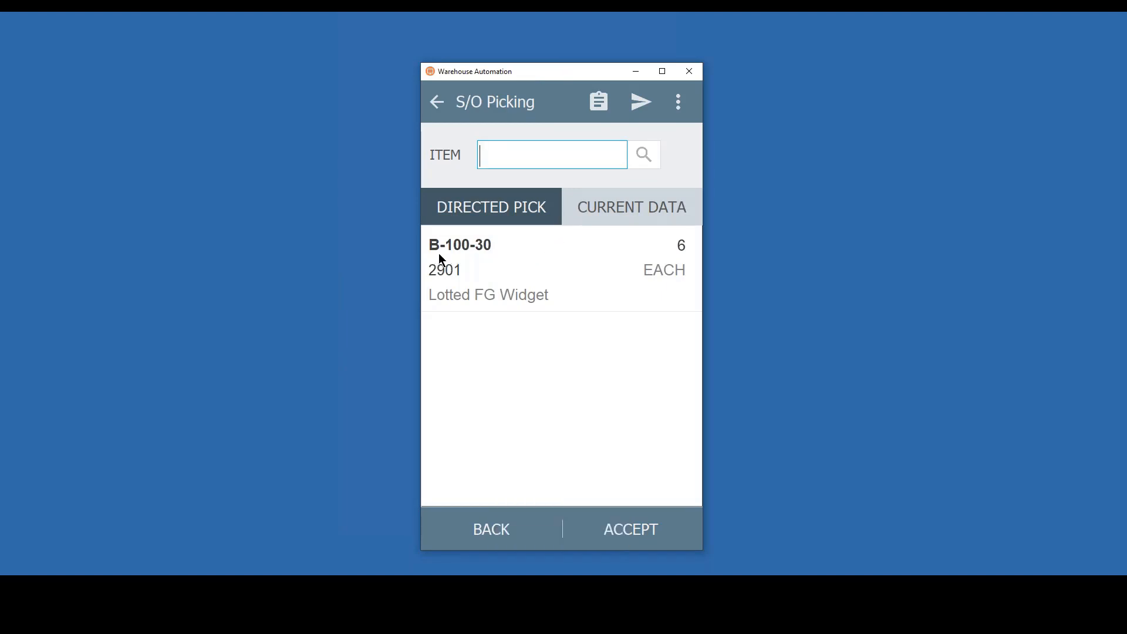
# Try to pick item 2999 in place of the directed item 2901, and clear the item entry.
pyautogui.click(469, 262)
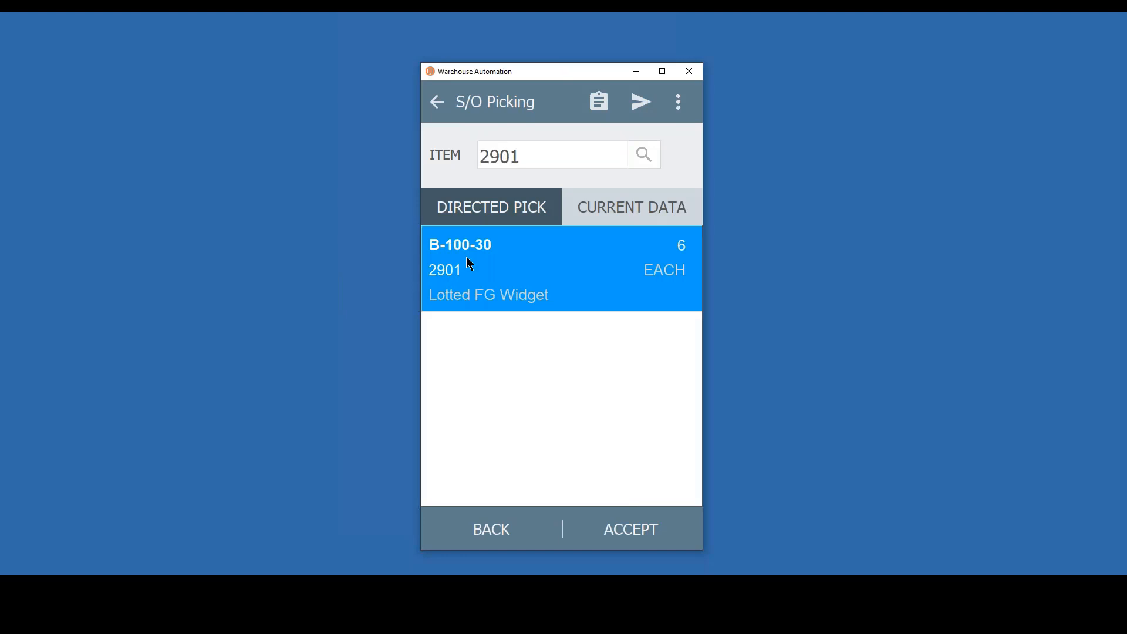
pyautogui.click(522, 157)
pyautogui.moveTo(522, 157); pyautogui.dragTo(462, 157)
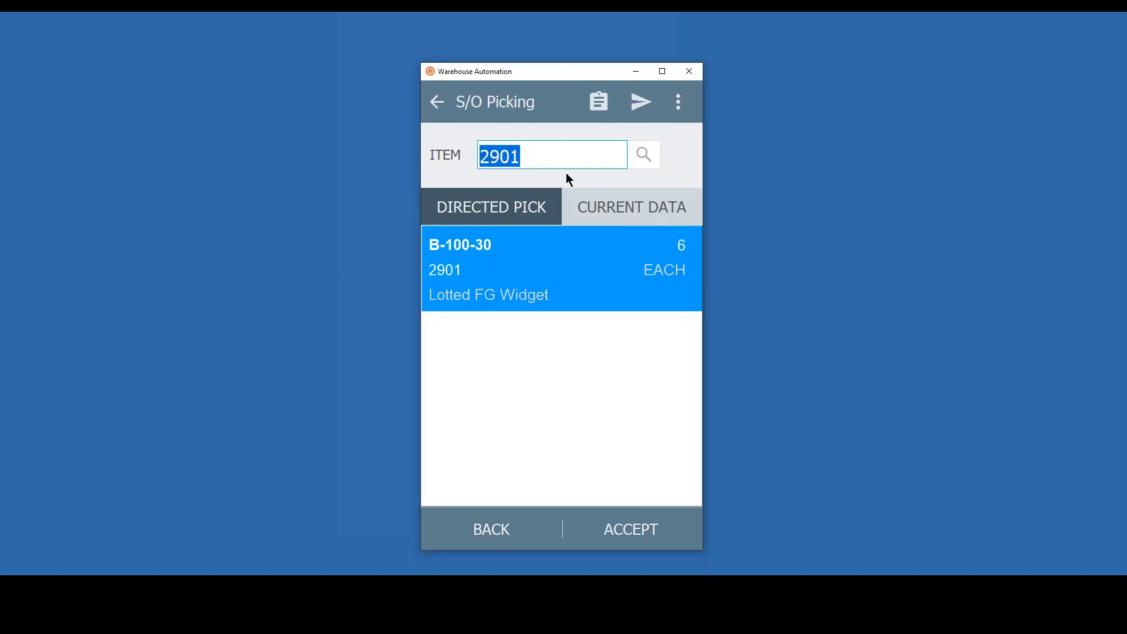
pyautogui.write('2999')
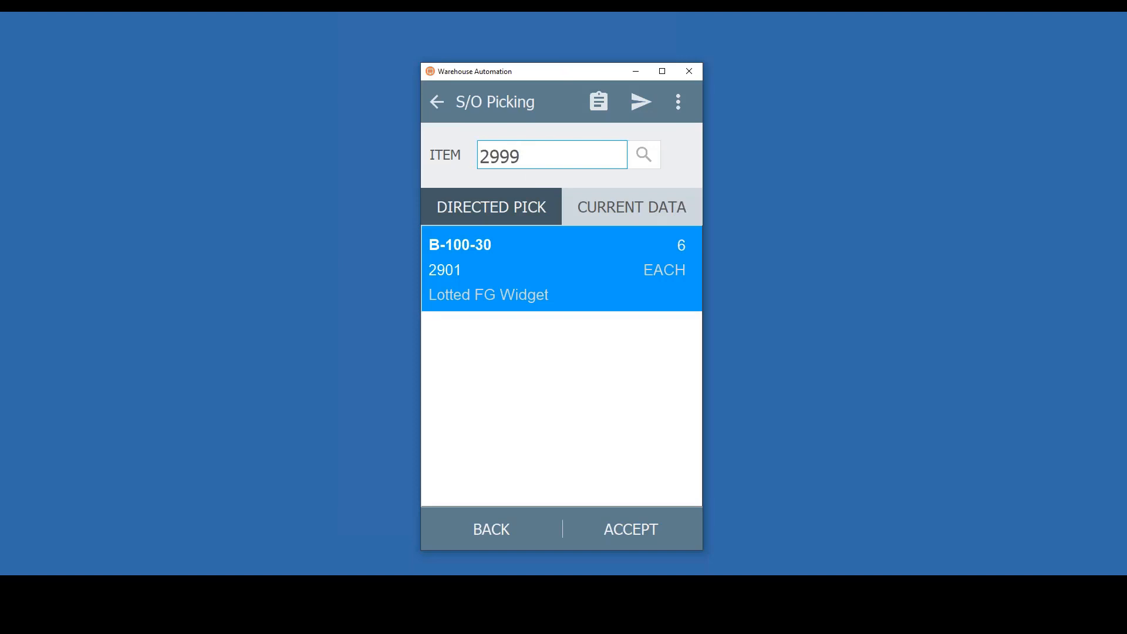
pyautogui.press('Return')
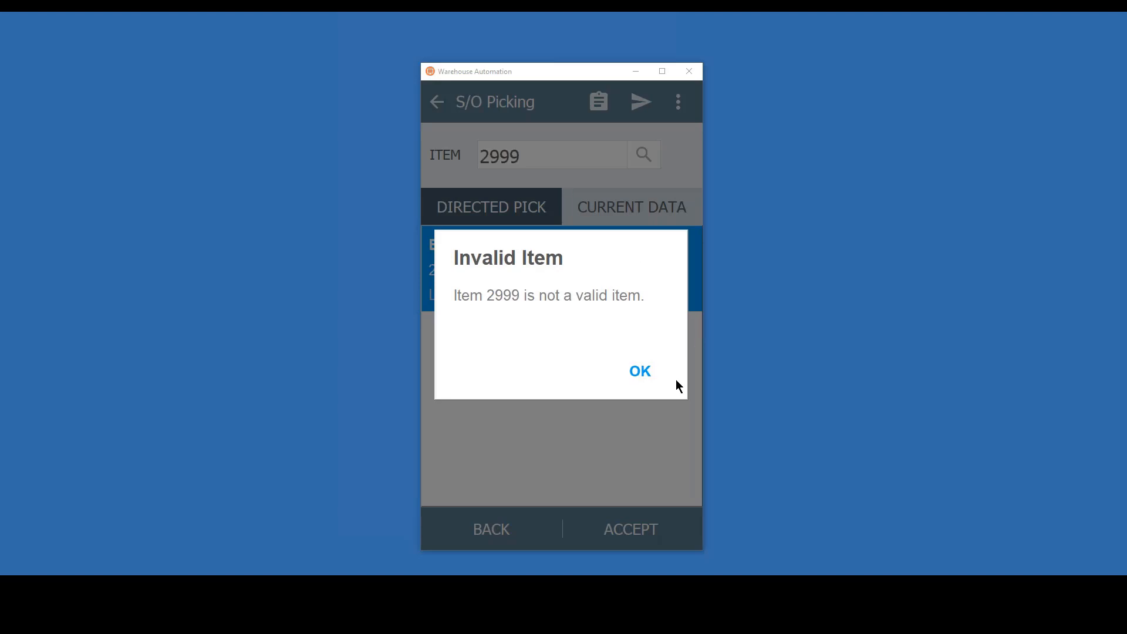
pyautogui.click(640, 371)
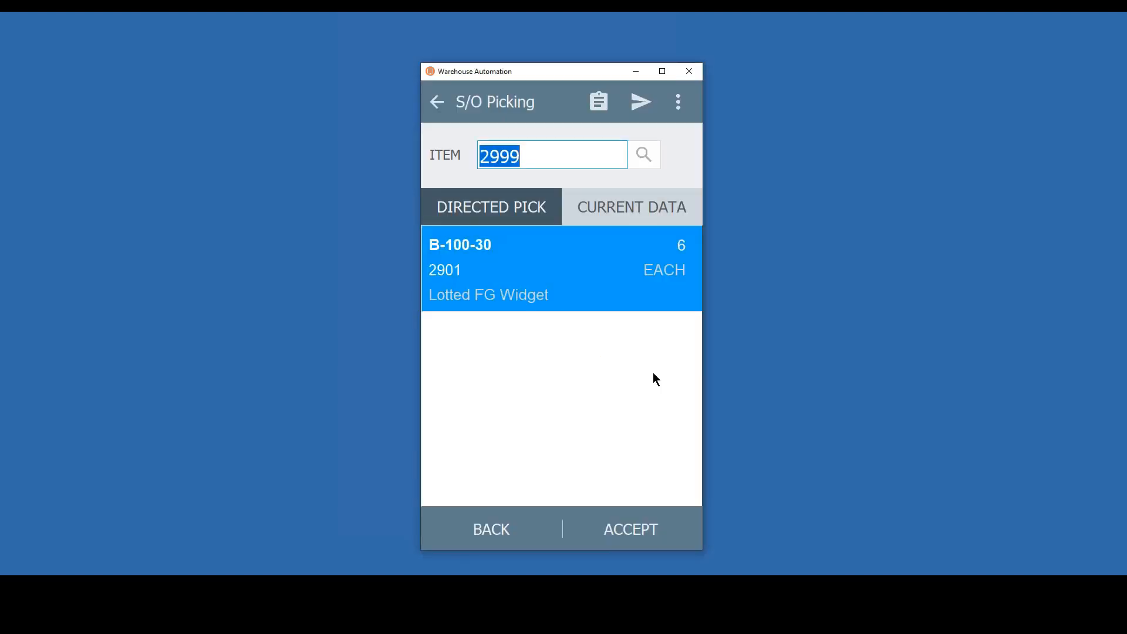
pyautogui.press('BackSpace')
# Enter item 2901, Lotted FG Widget, for picking with a quantity of 6 each.
pyautogui.click(483, 279)
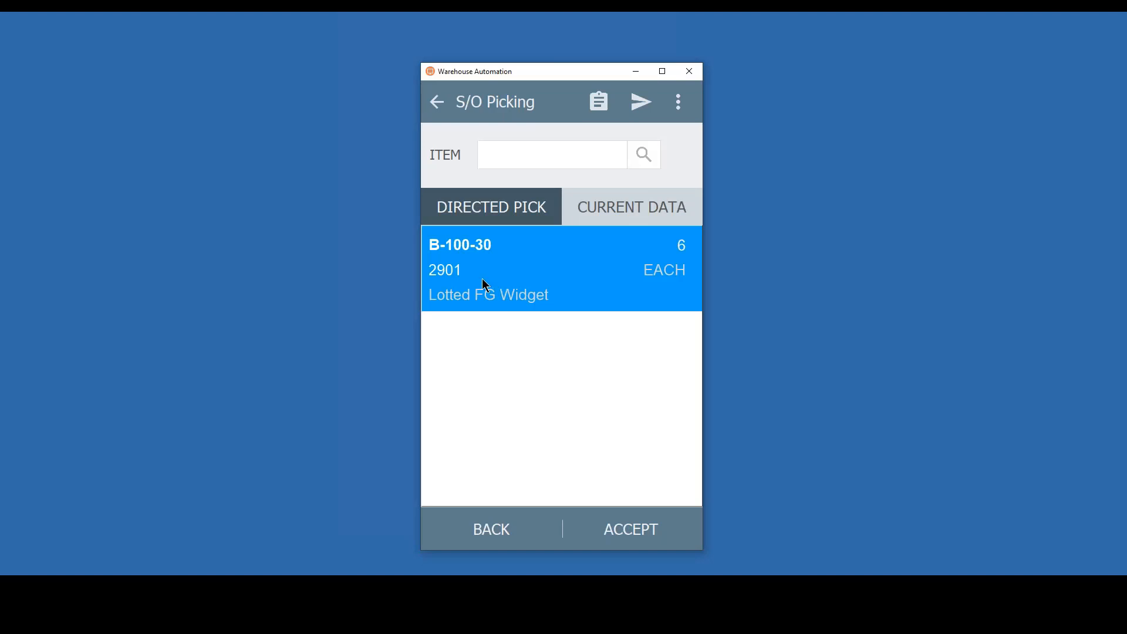
pyautogui.click(515, 157)
pyautogui.write('2901')
pyautogui.press('Return')
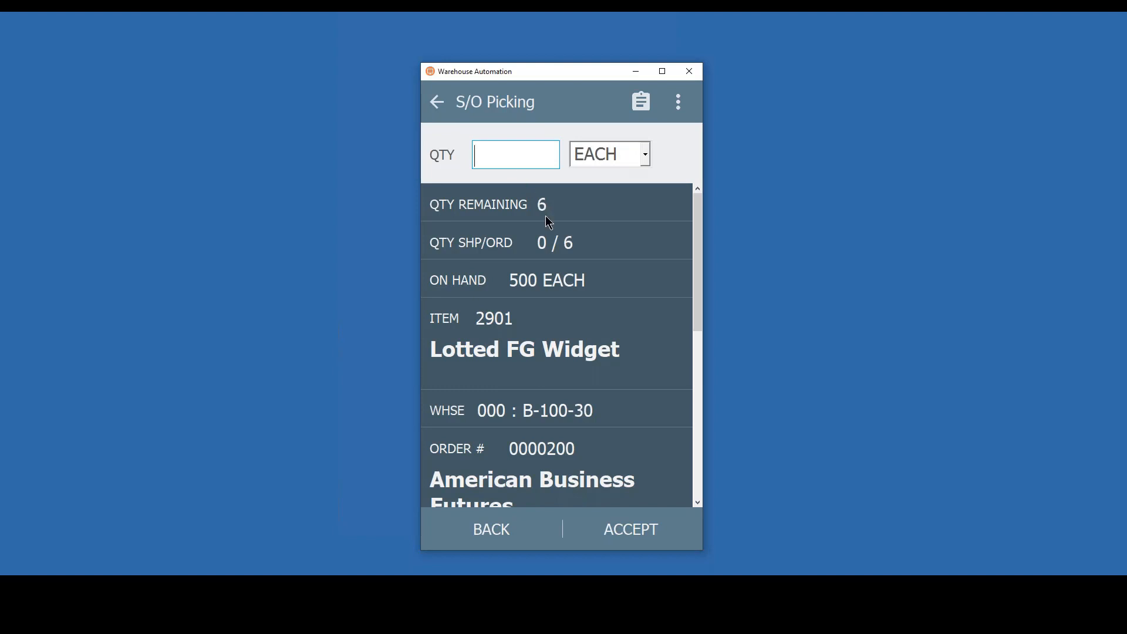
pyautogui.write('6')
pyautogui.press('Return')
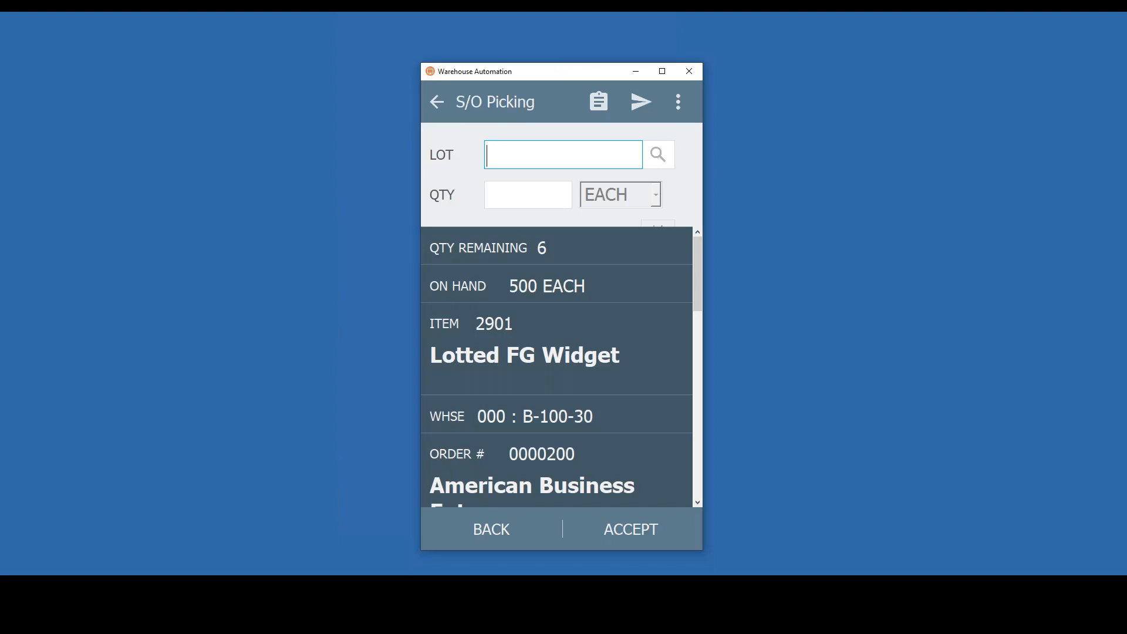
# Assign lot W987 with a quantity of 6 to the picked item 2901.
pyautogui.click(657, 157)
pyautogui.click(540, 193)
pyautogui.click(638, 537)
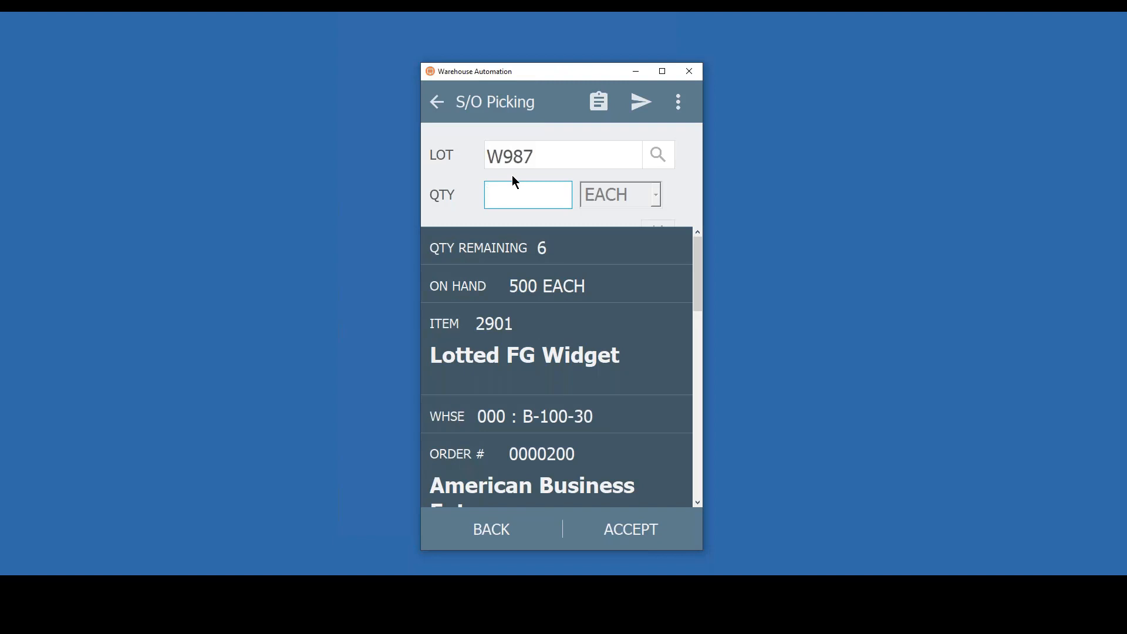
pyautogui.write('6')
pyautogui.press('Return')
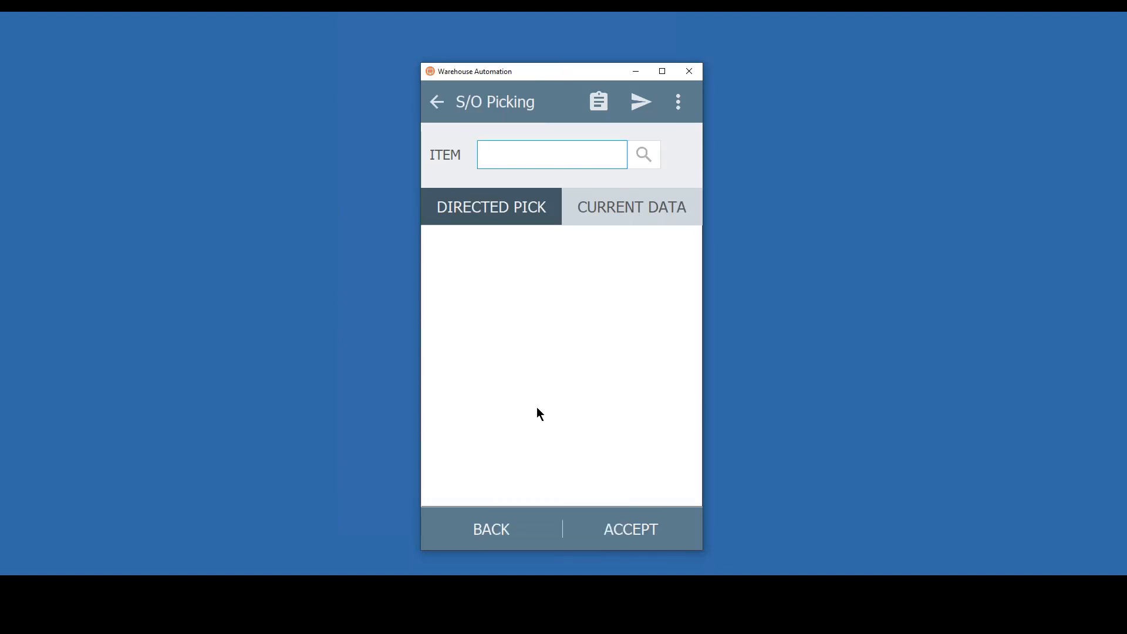
# Review the collected pick lines for the sales order and send the picking data.
pyautogui.click(599, 109)
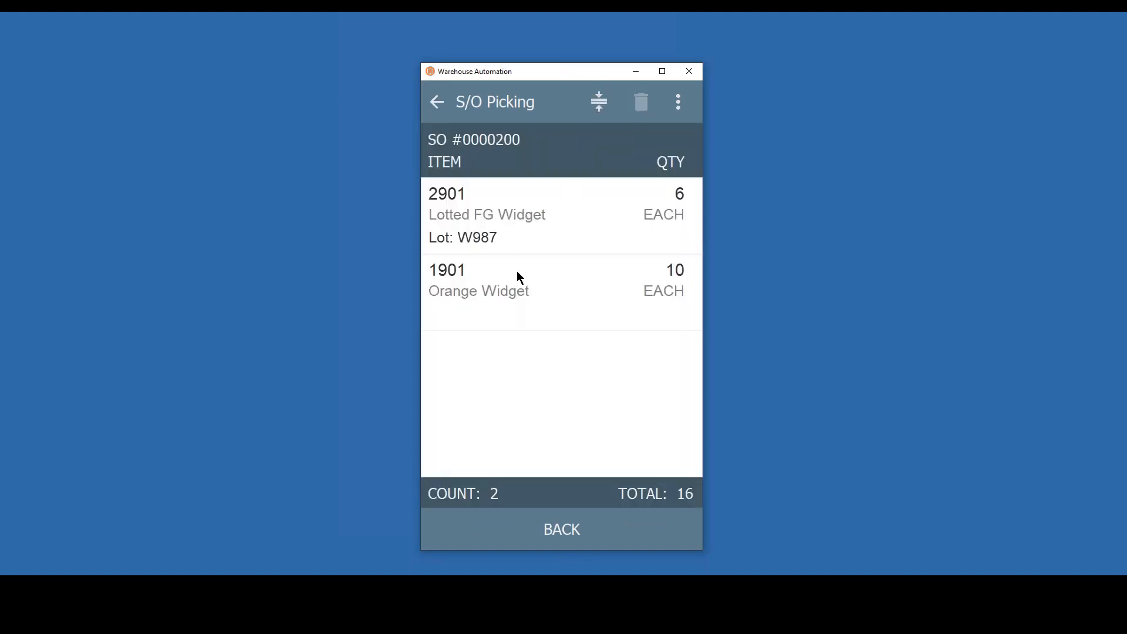
pyautogui.click(440, 103)
pyautogui.click(640, 104)
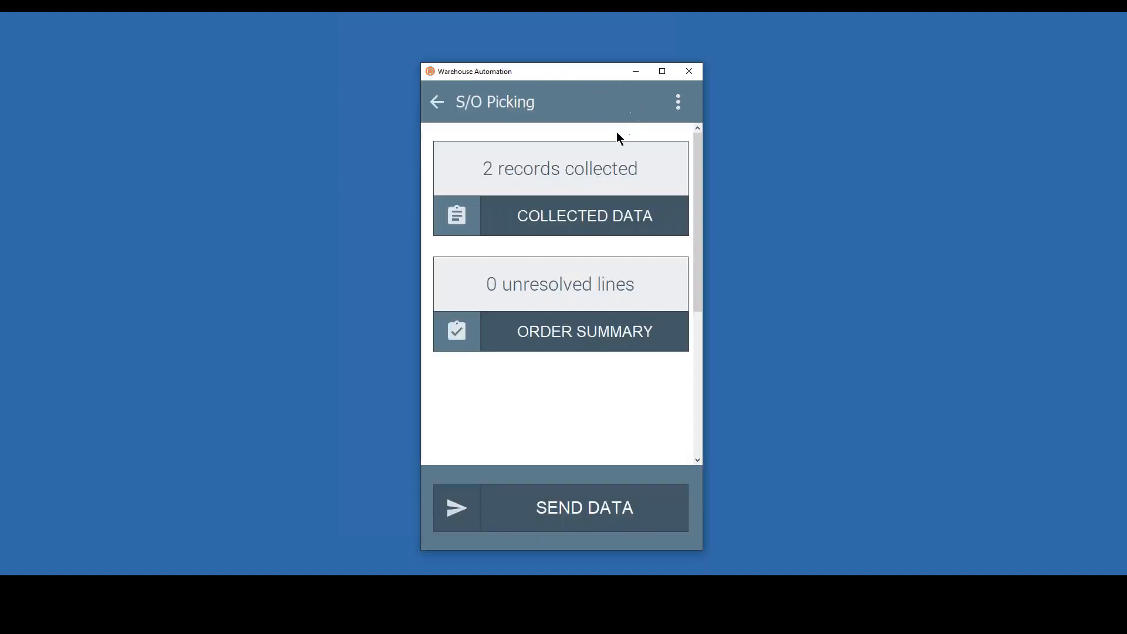
pyautogui.click(626, 508)
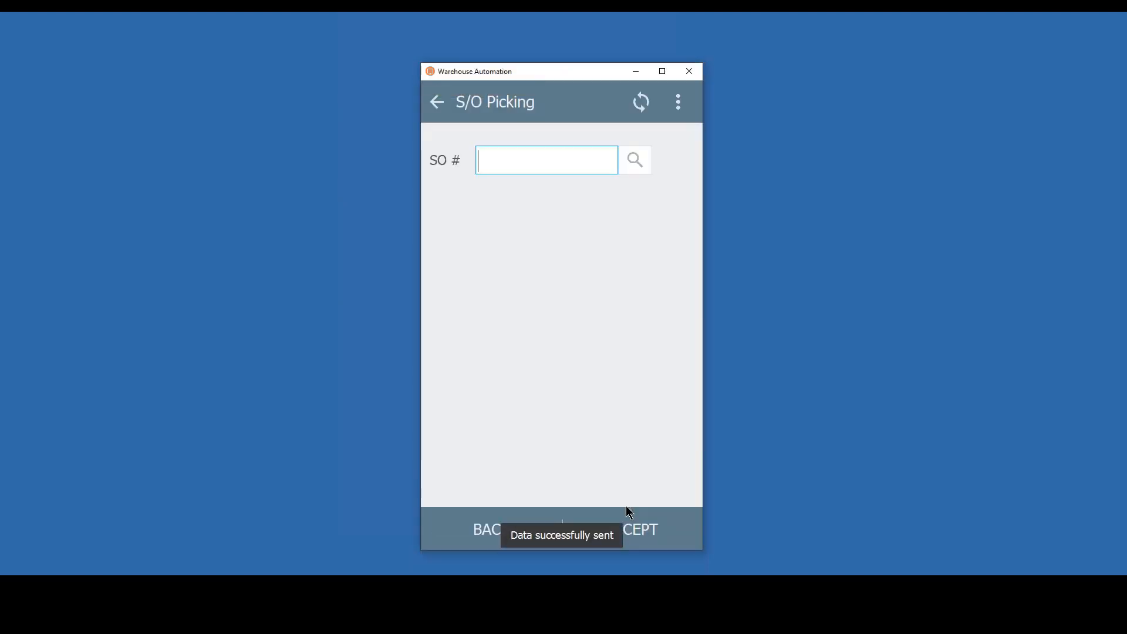
# Start SO Checking/Packing and load the same sales order that was just picked.
pyautogui.click(438, 102)
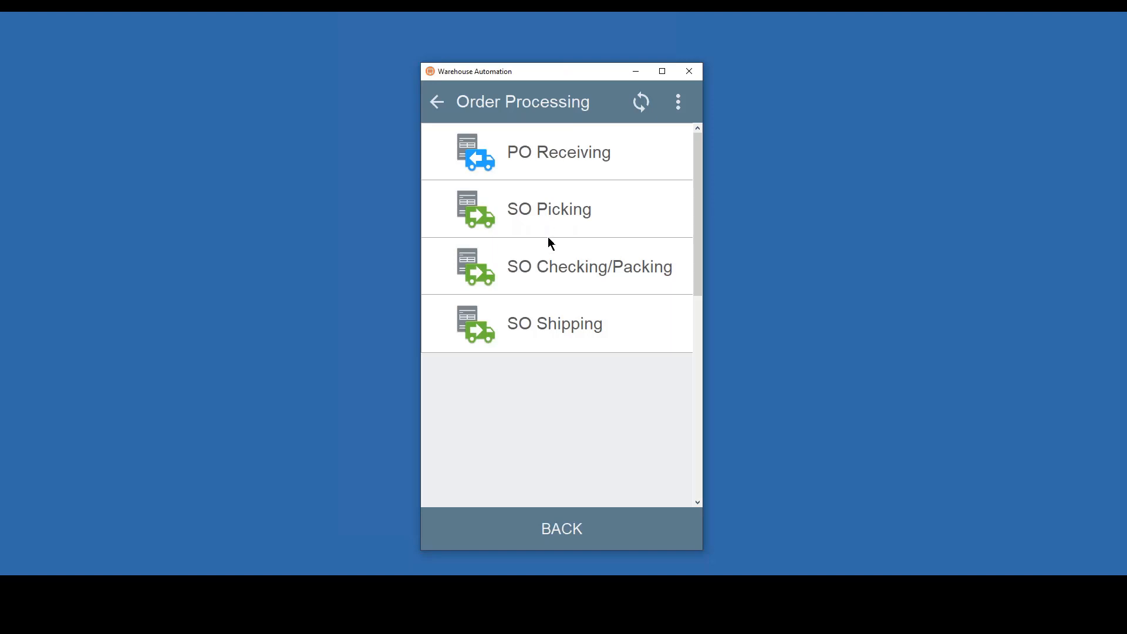
pyautogui.click(576, 275)
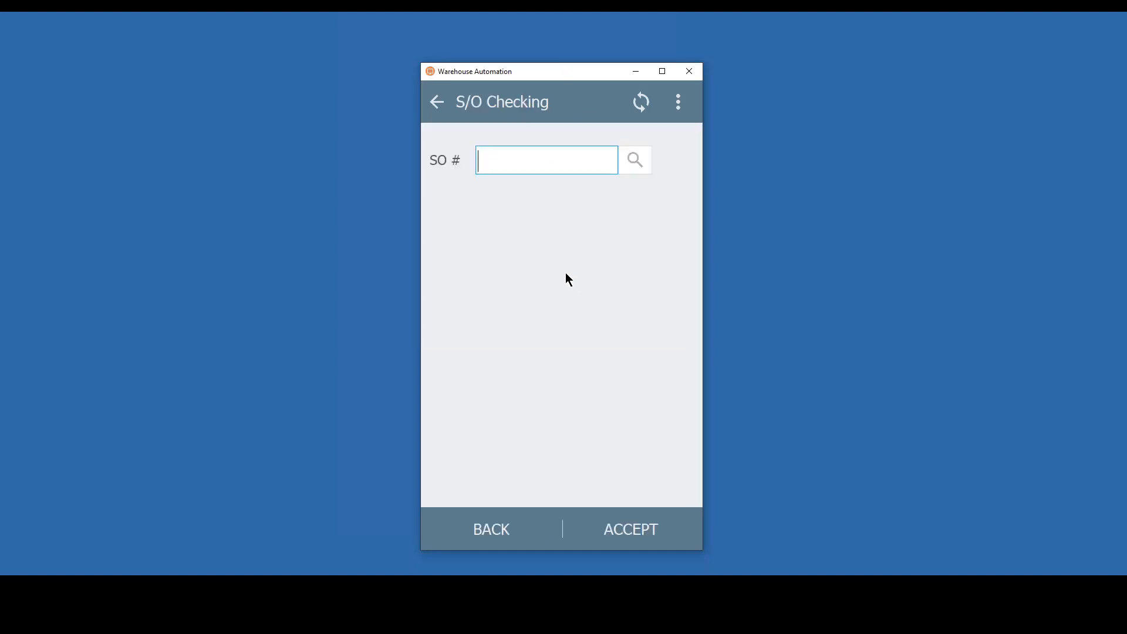
pyautogui.write('200')
pyautogui.press('Return')
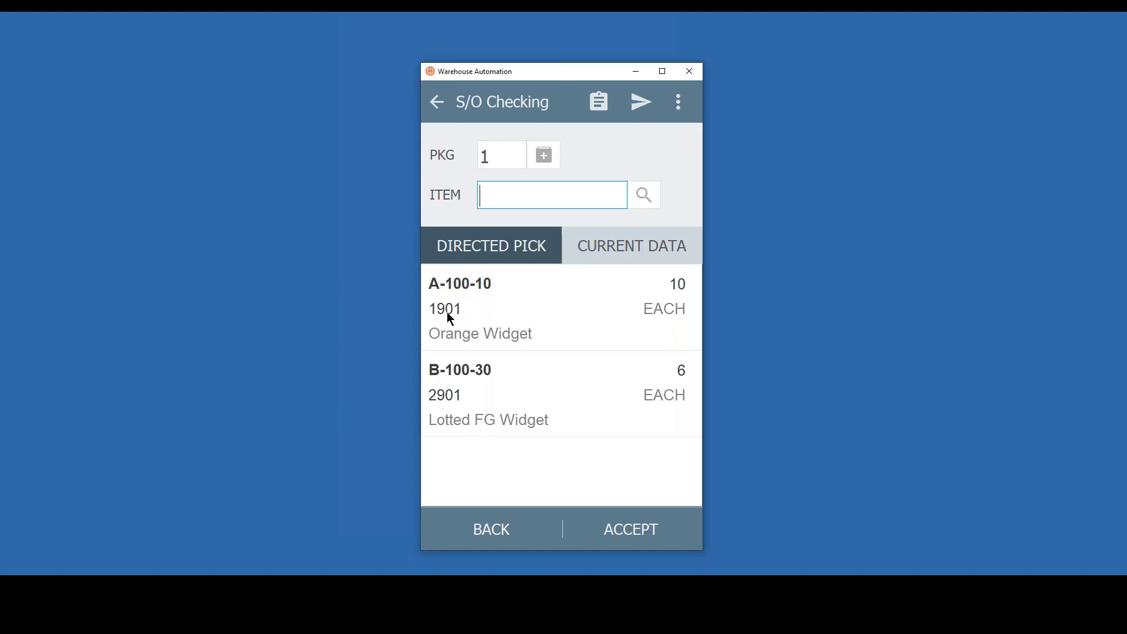
# Check 10 each of item 1901, Orange Widget, into package 1.
pyautogui.click(504, 306)
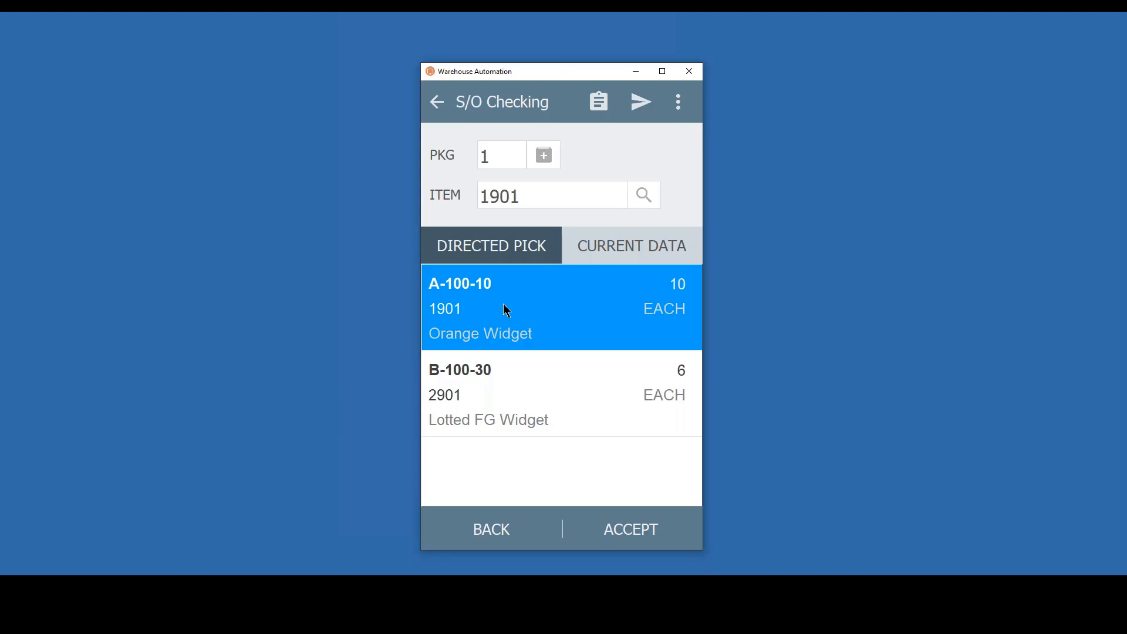
pyautogui.click(646, 529)
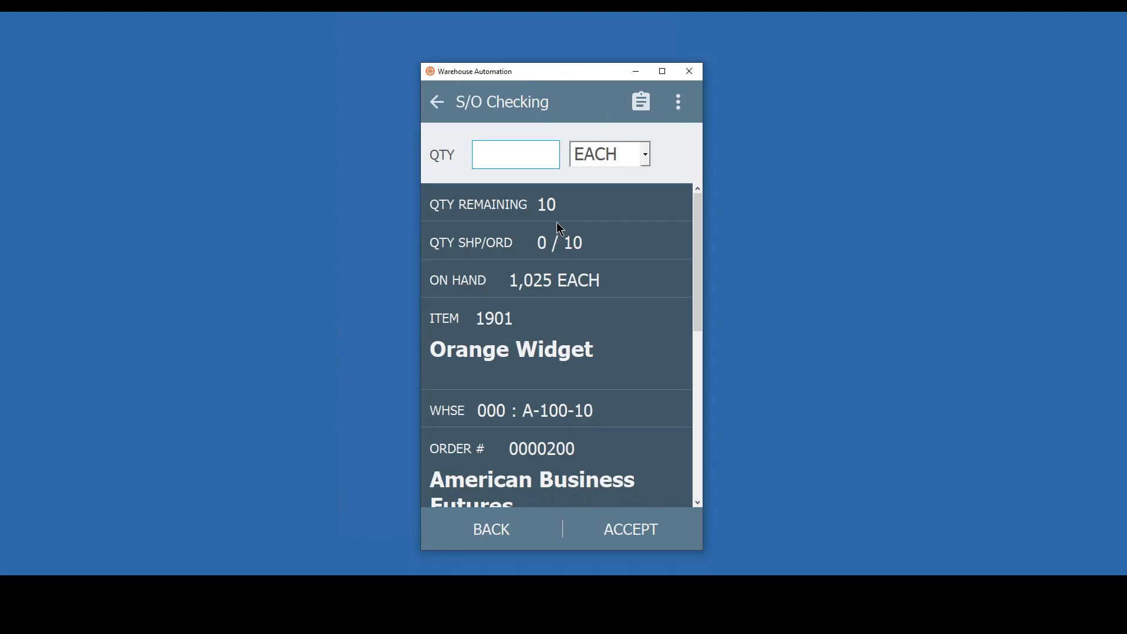
pyautogui.write('10')
pyautogui.press('Return')
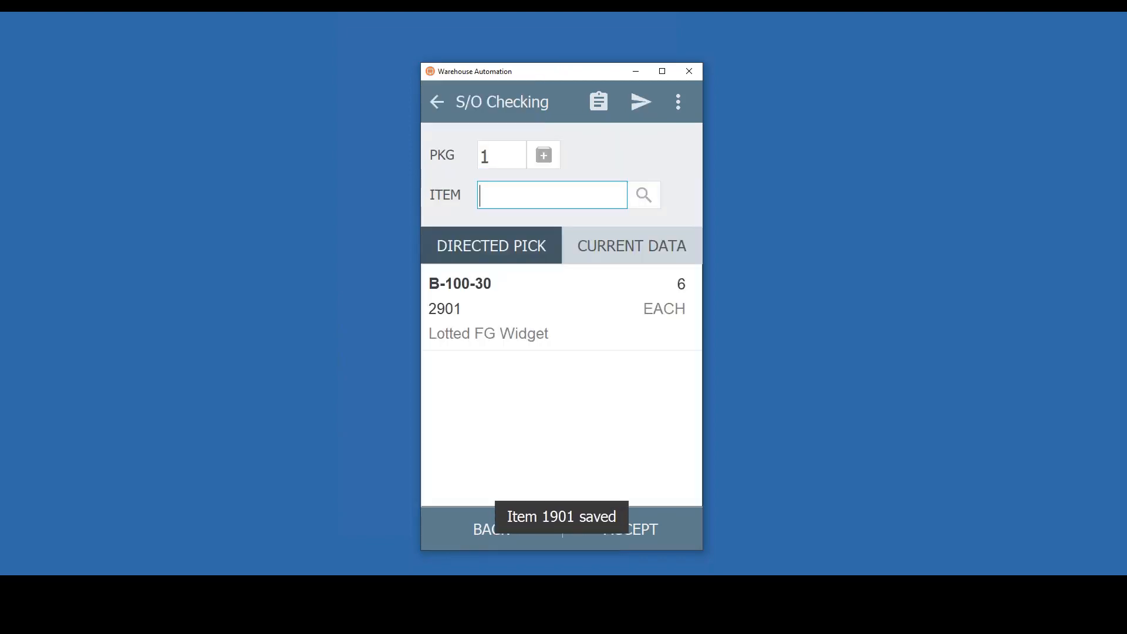
# Start package 2 and enter a quantity of 6 each of item 2901, Lotted FG Widget, into it.
pyautogui.click(544, 155)
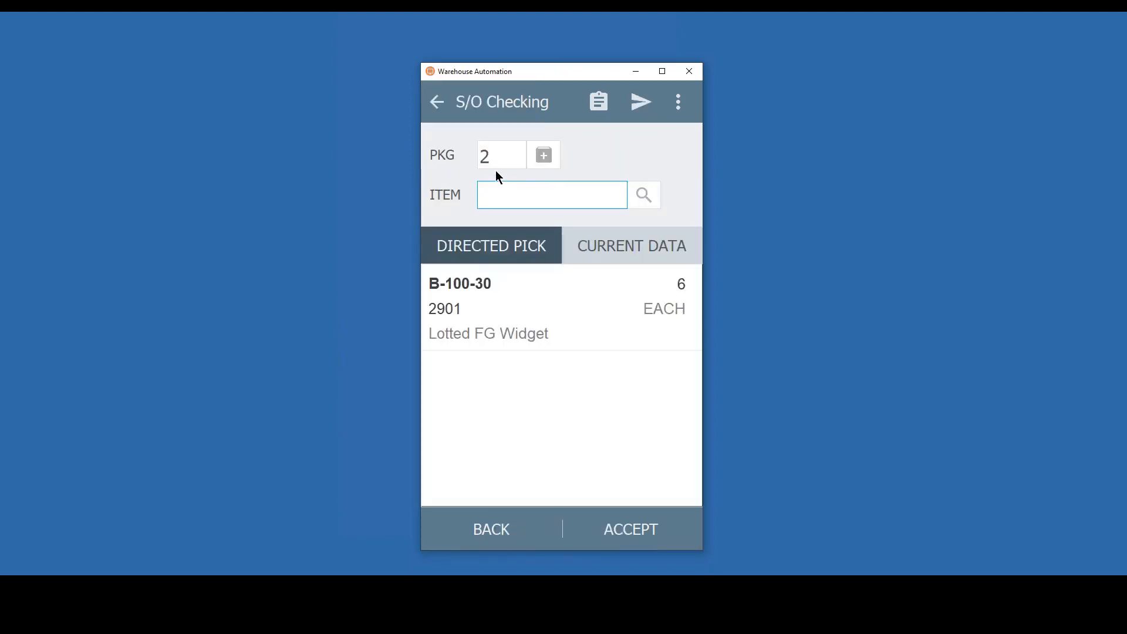
pyautogui.click(543, 319)
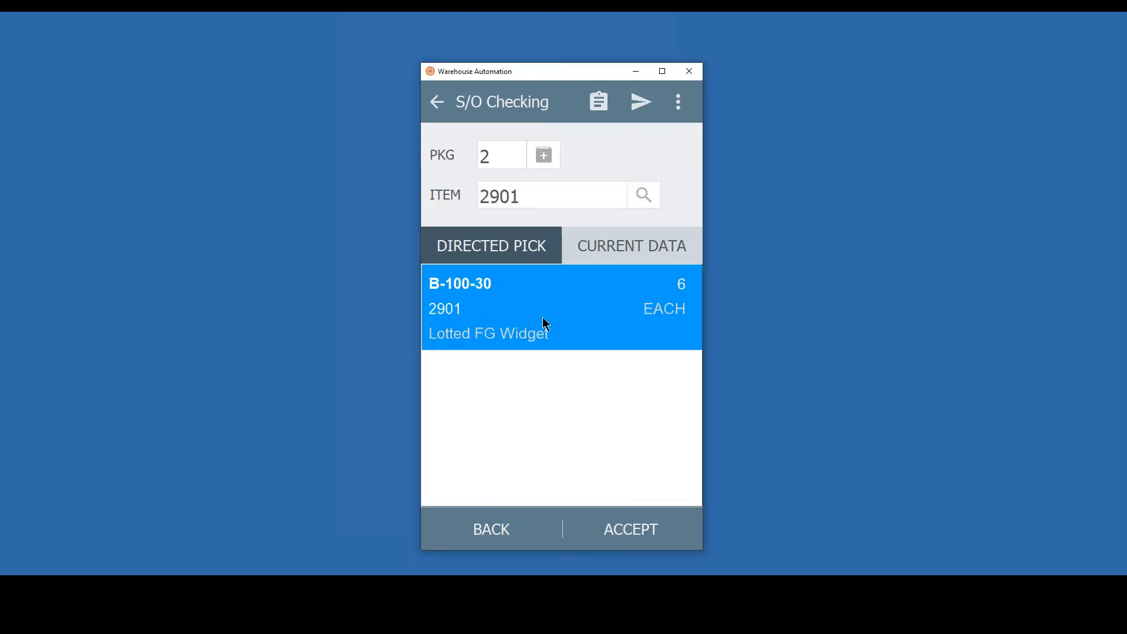
pyautogui.click(637, 522)
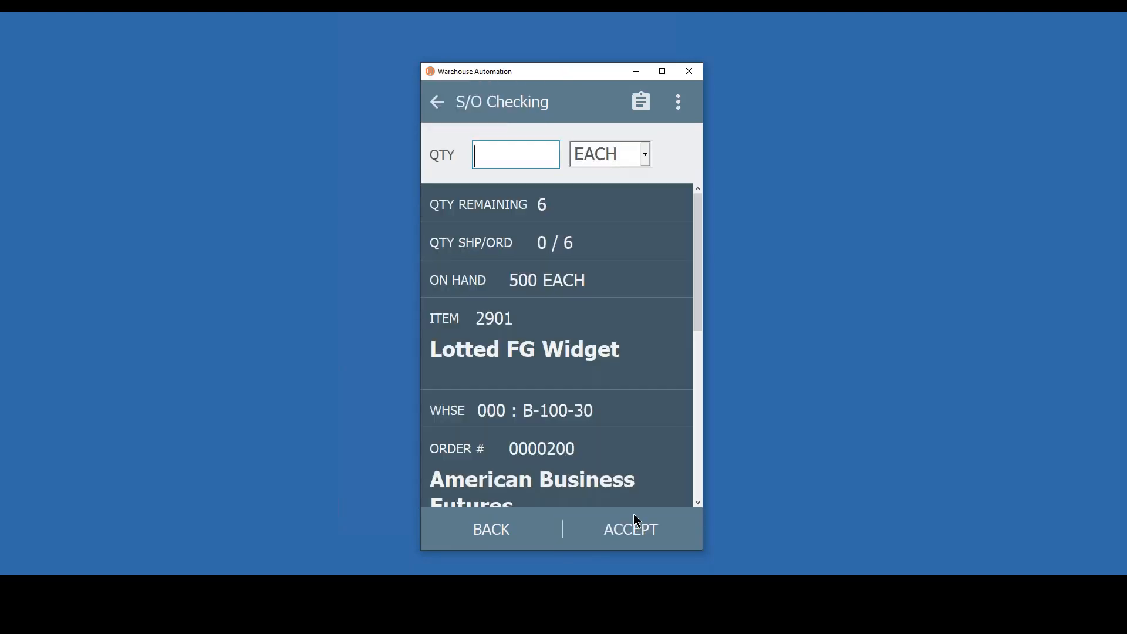
pyautogui.write('6')
pyautogui.press('Return')
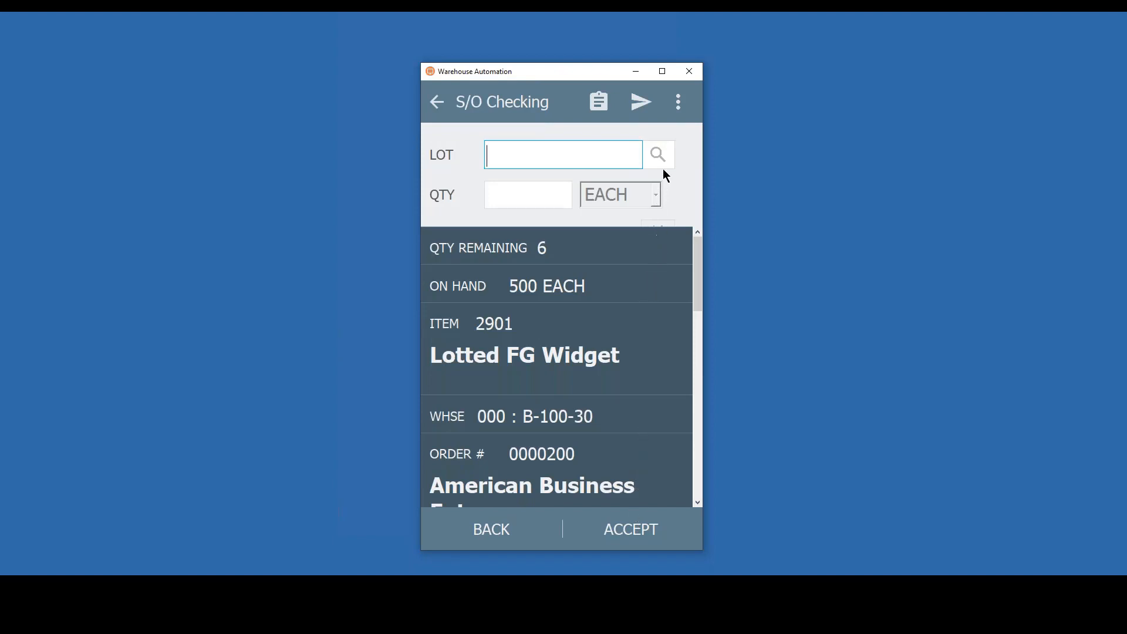
# Assign lot W987 with a quantity of 6 to item 2901 in package 2.
pyautogui.click(658, 154)
pyautogui.click(529, 189)
pyautogui.click(623, 528)
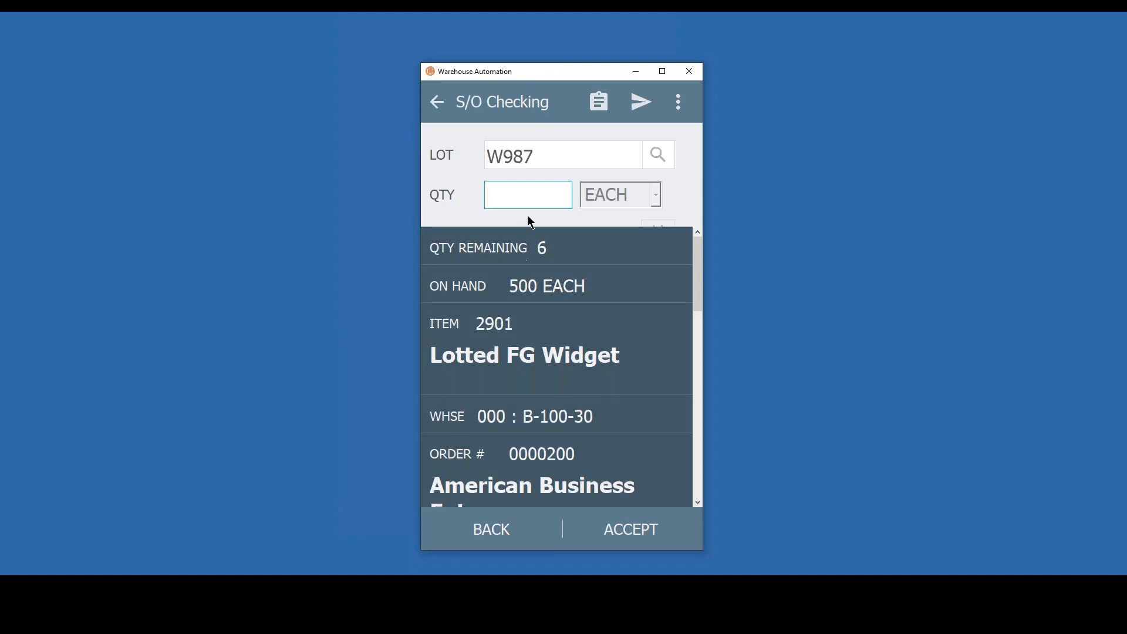
pyautogui.write('6')
pyautogui.press('Return')
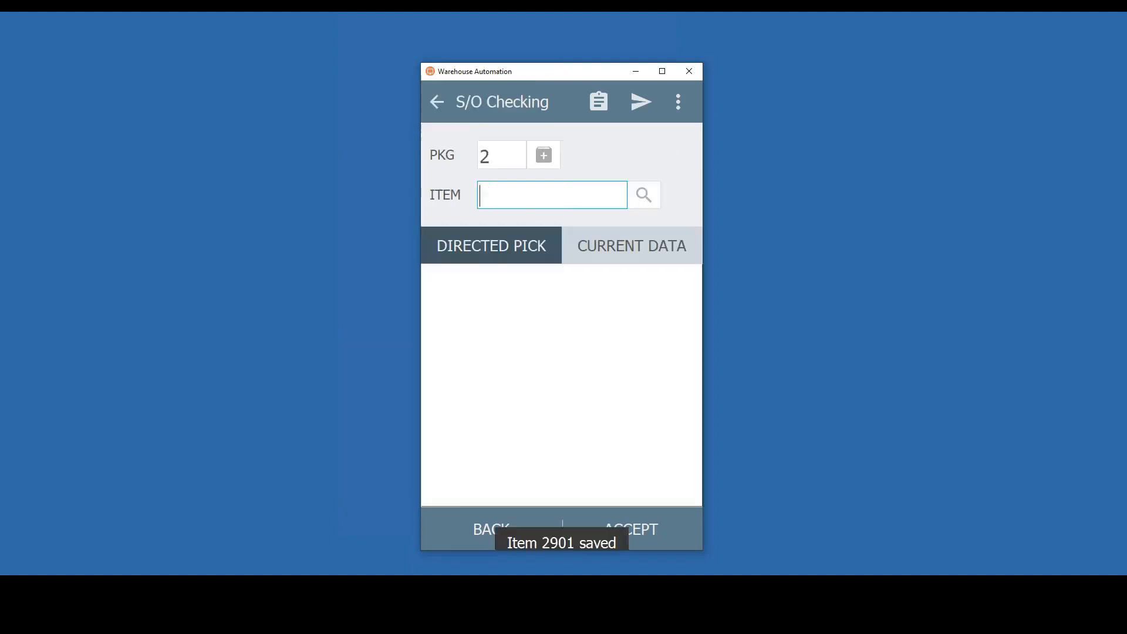
# Review the checked items by package and send the checking data for the order.
pyautogui.click(600, 100)
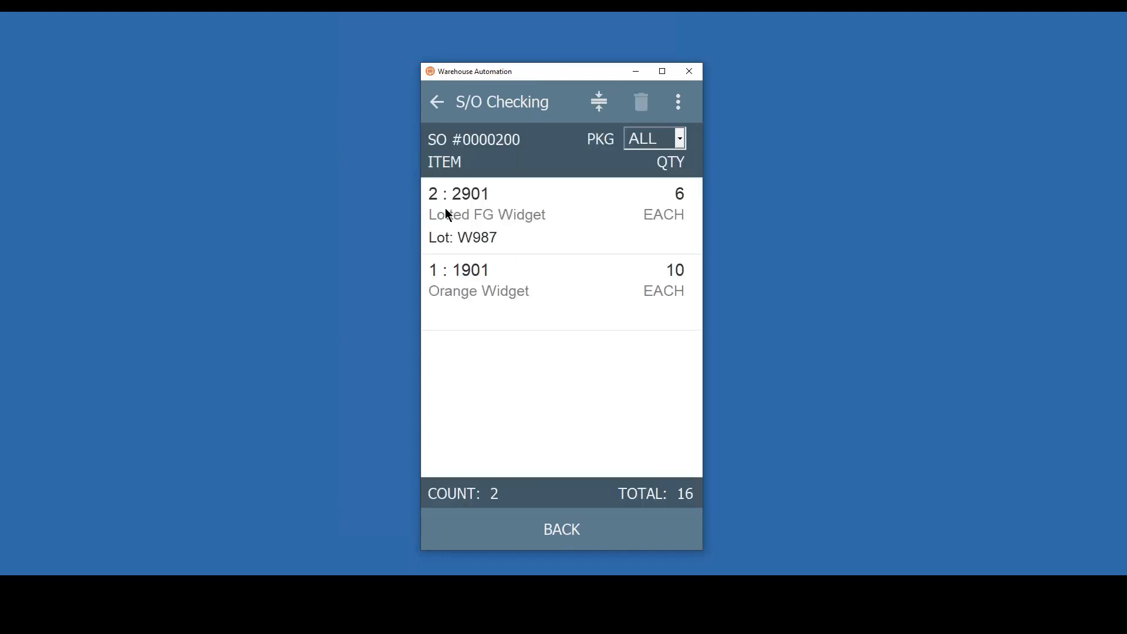
pyautogui.click(442, 120)
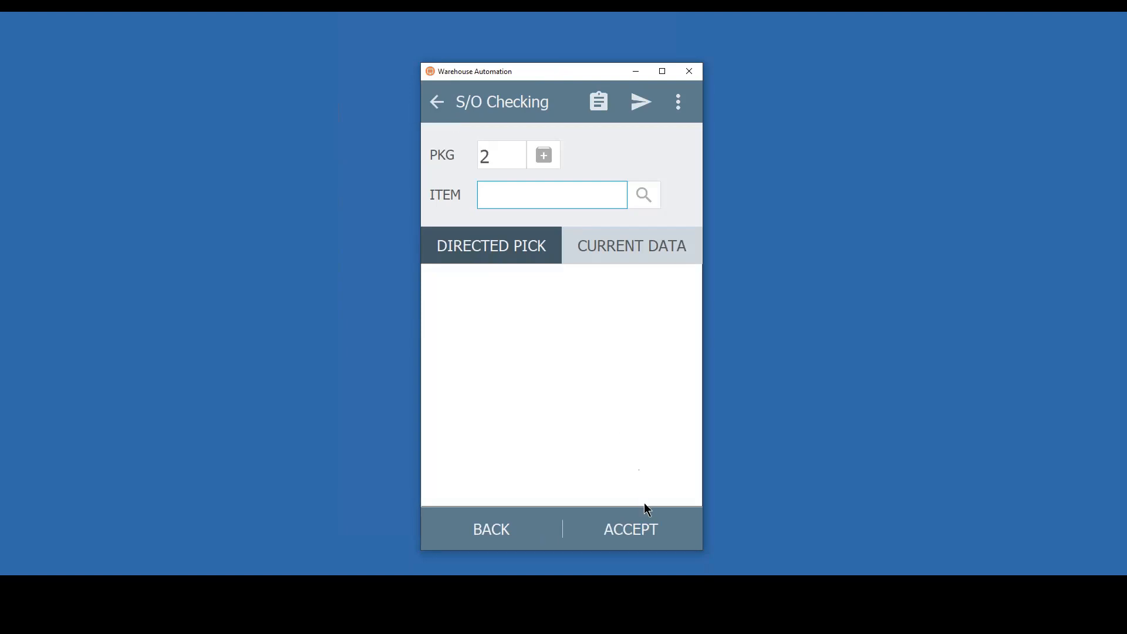
pyautogui.click(640, 101)
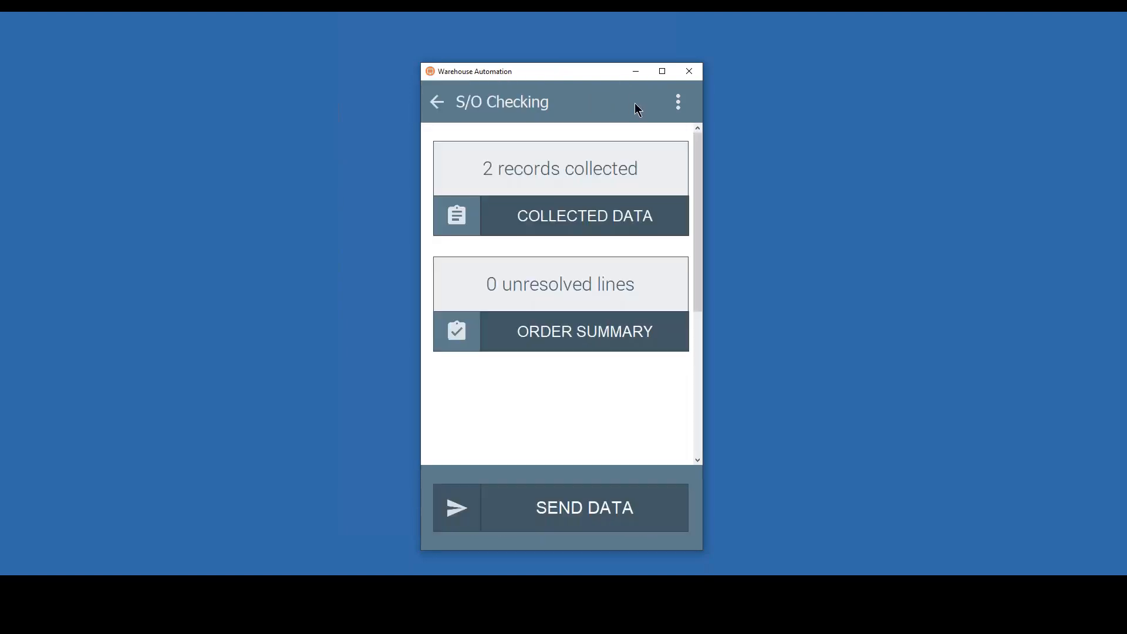
pyautogui.click(619, 517)
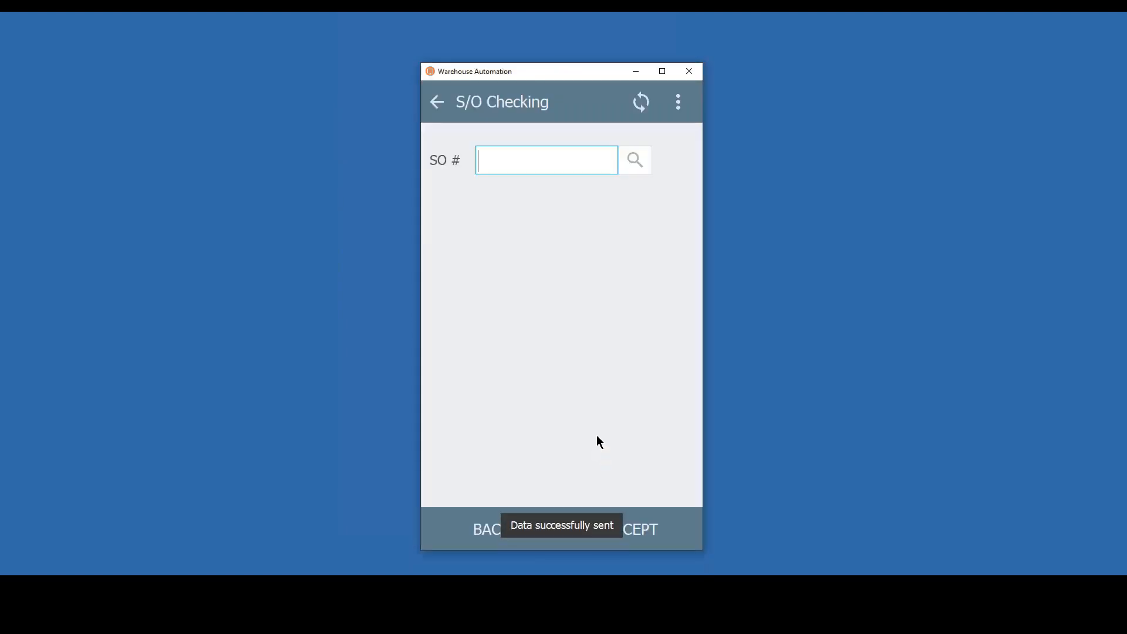